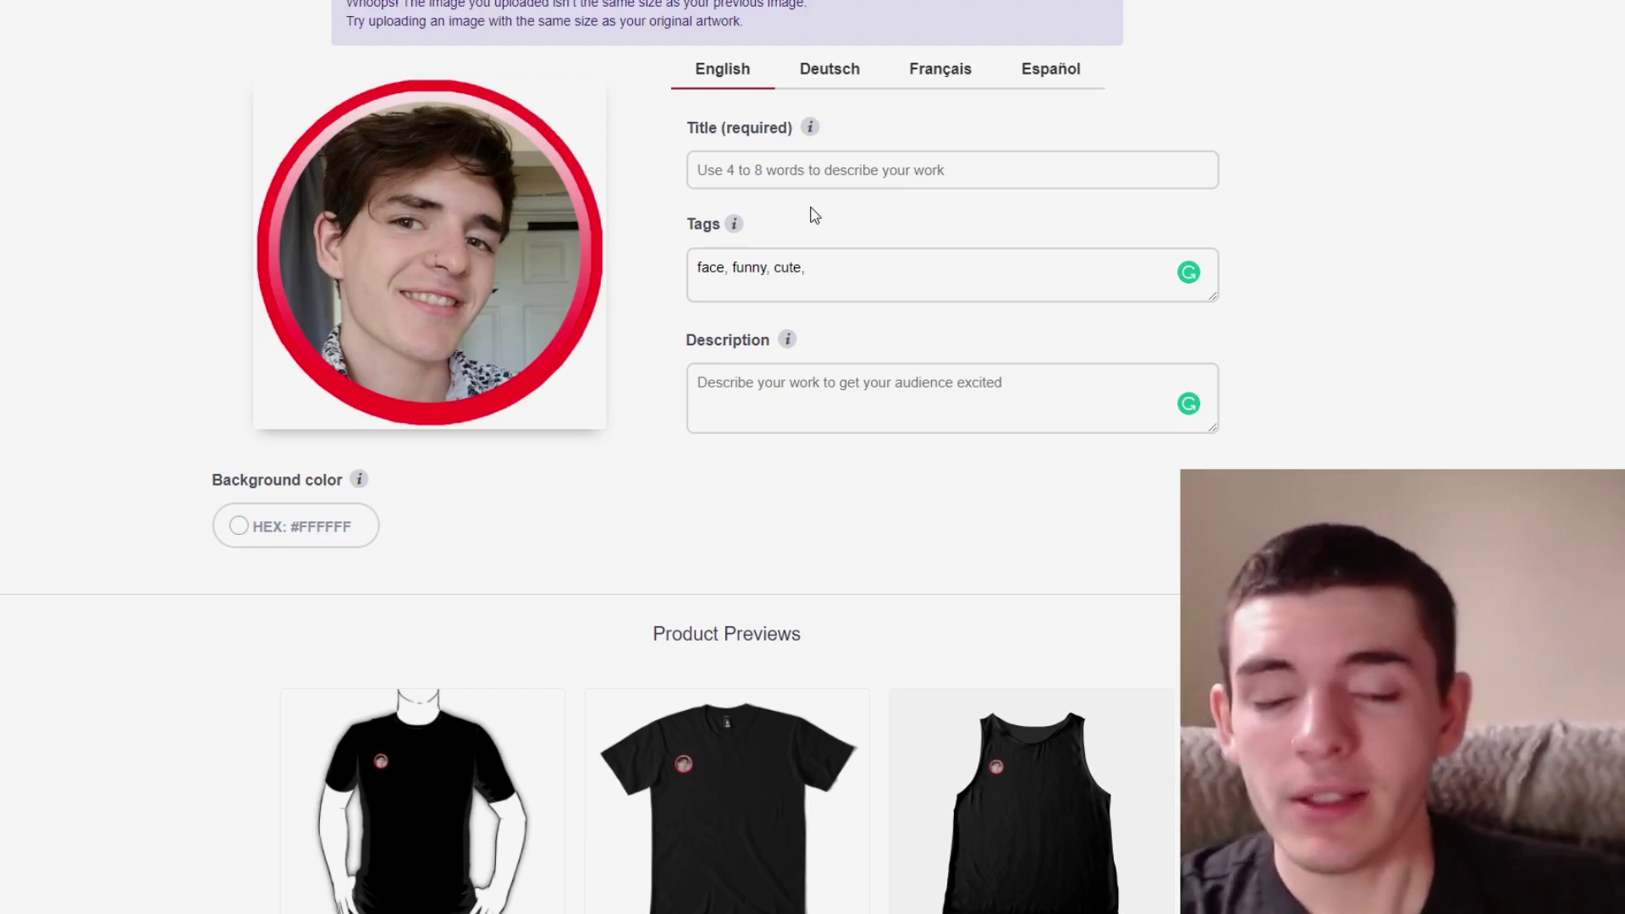
Show Chrome's extensions list, with Redbubble Tag Generator, over the upload form
{"action": "mouse_move", "coordinate": [1188, 272]}
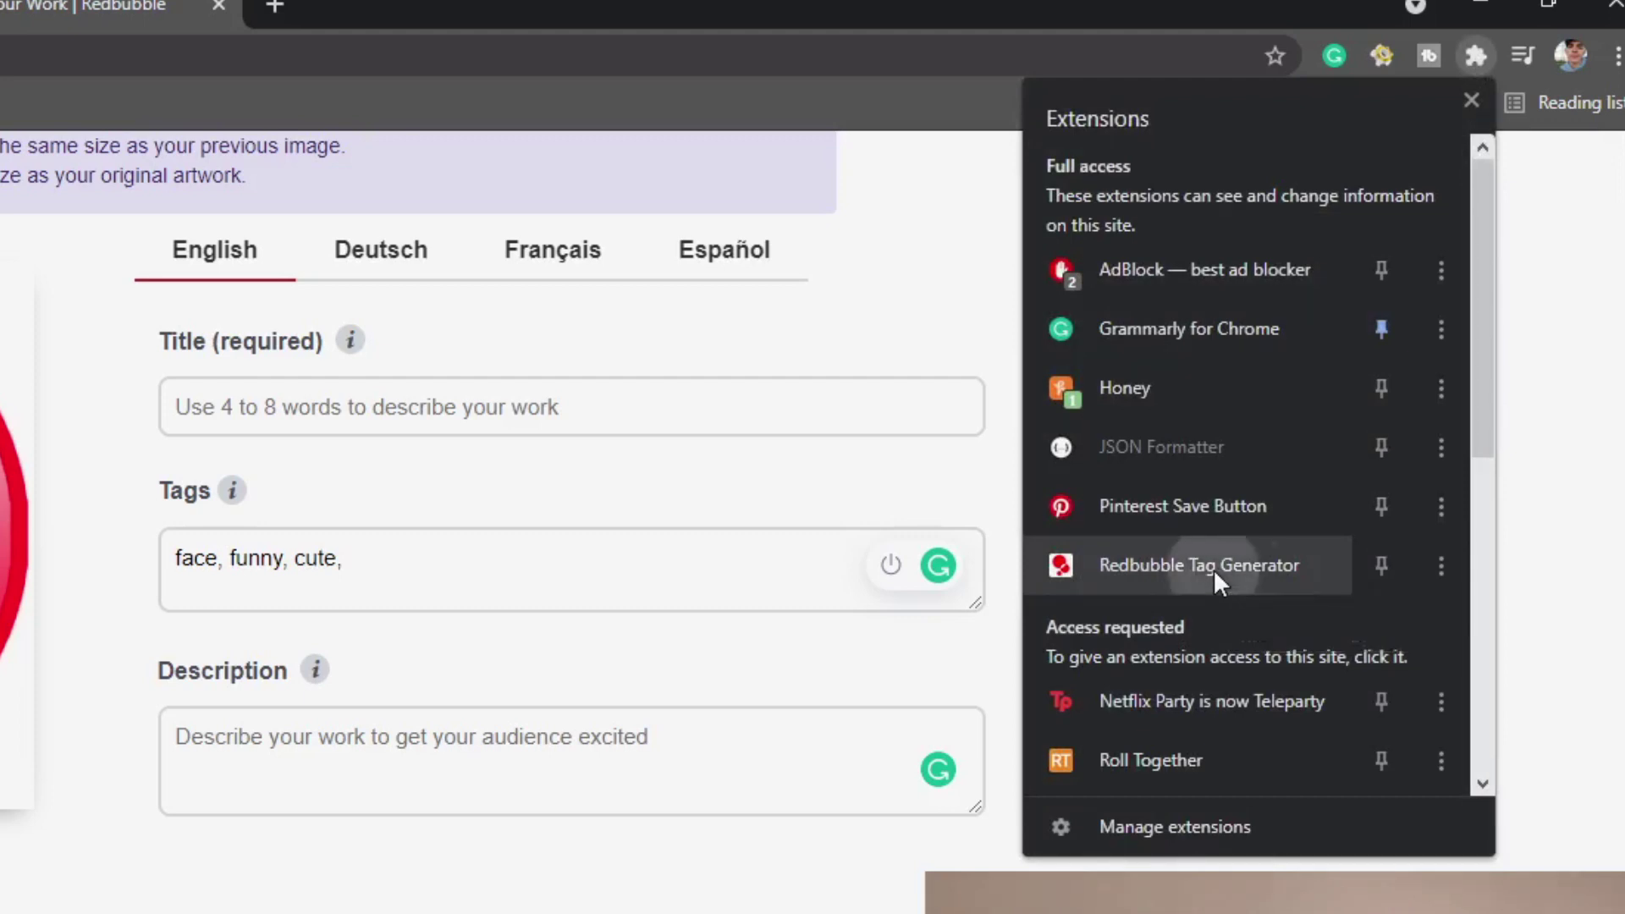
Launch the Redbubble Tag Generator popup from the Extensions menu
{"action": "left_click", "coordinate": [1212, 568]}
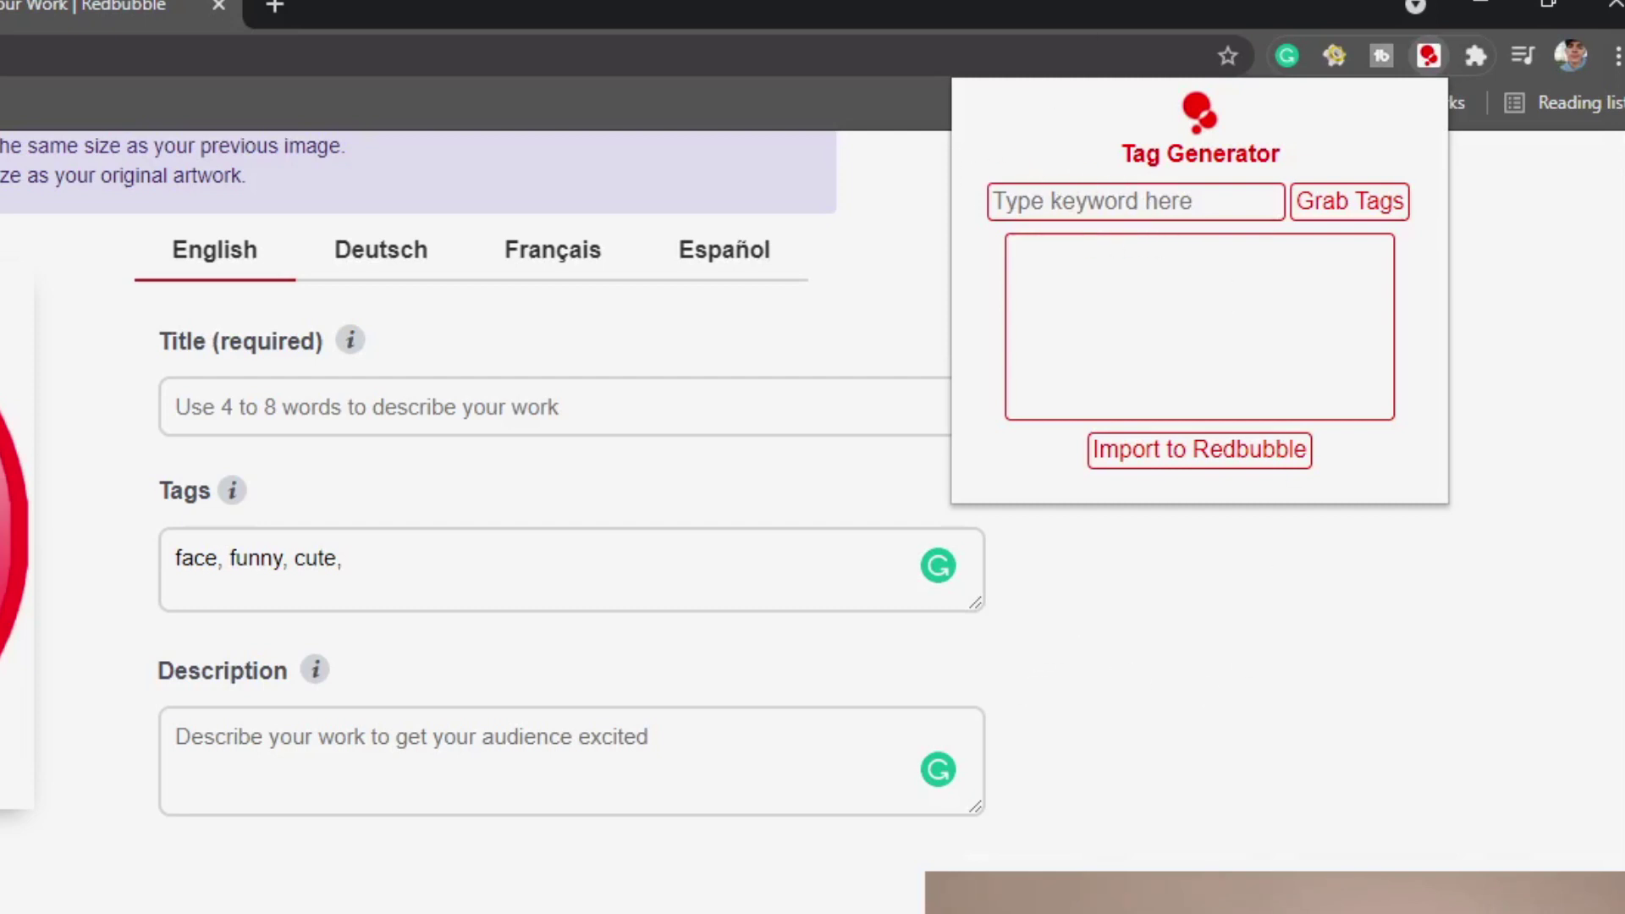
Grab suggested tags for the keyword 'parents'
{"action": "type", "text": "parents"}
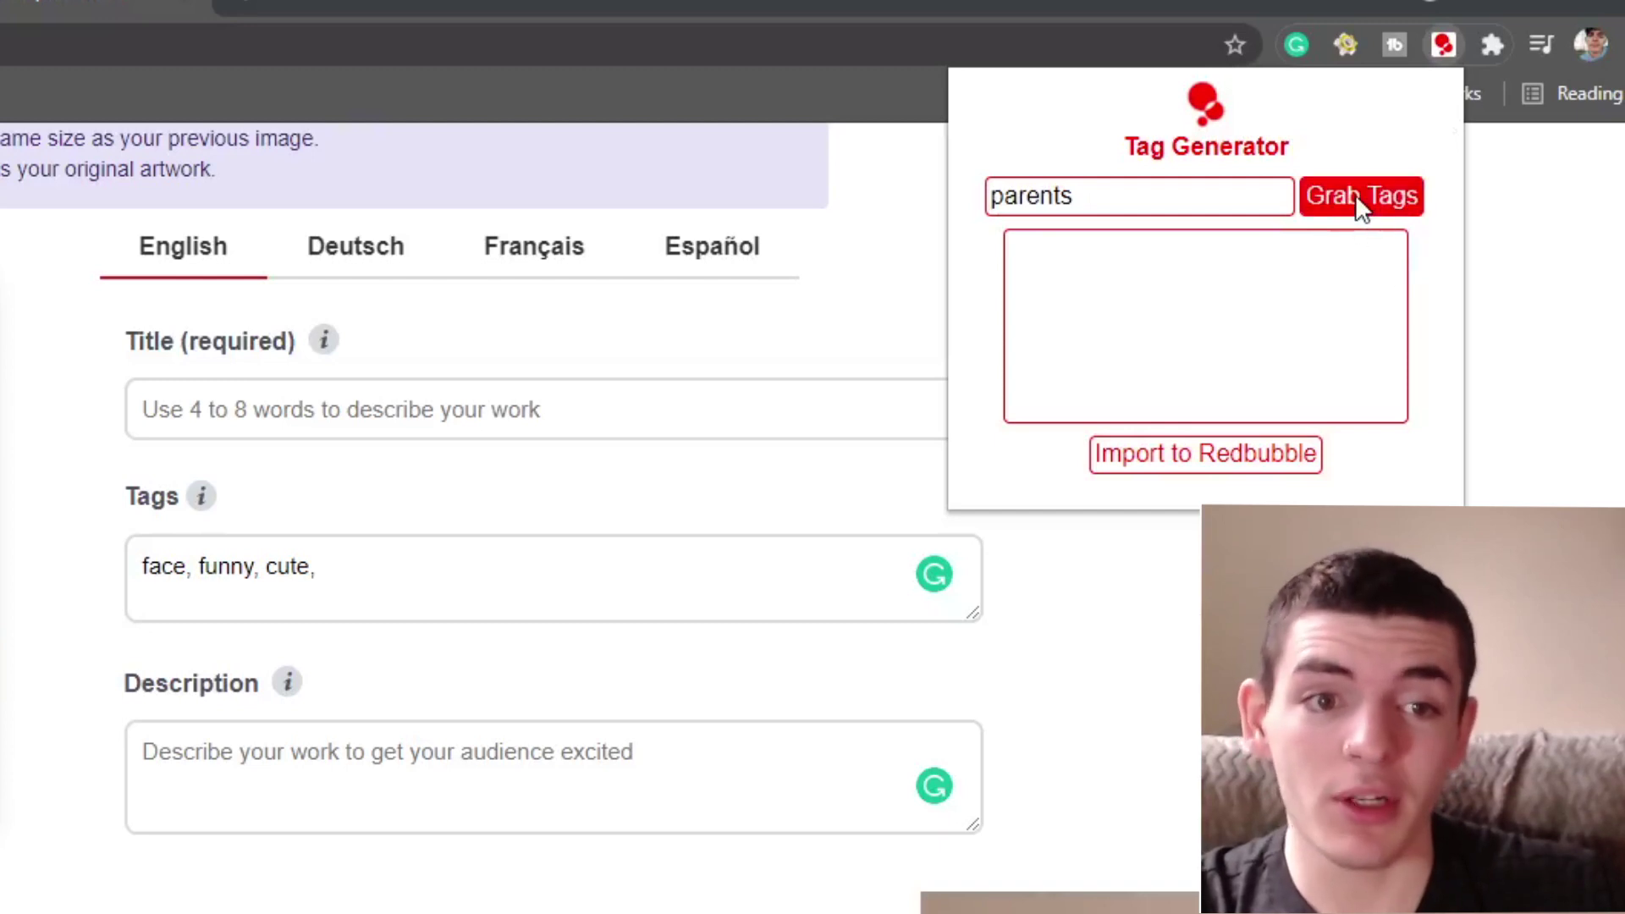
{"action": "left_click", "coordinate": [1394, 188]}
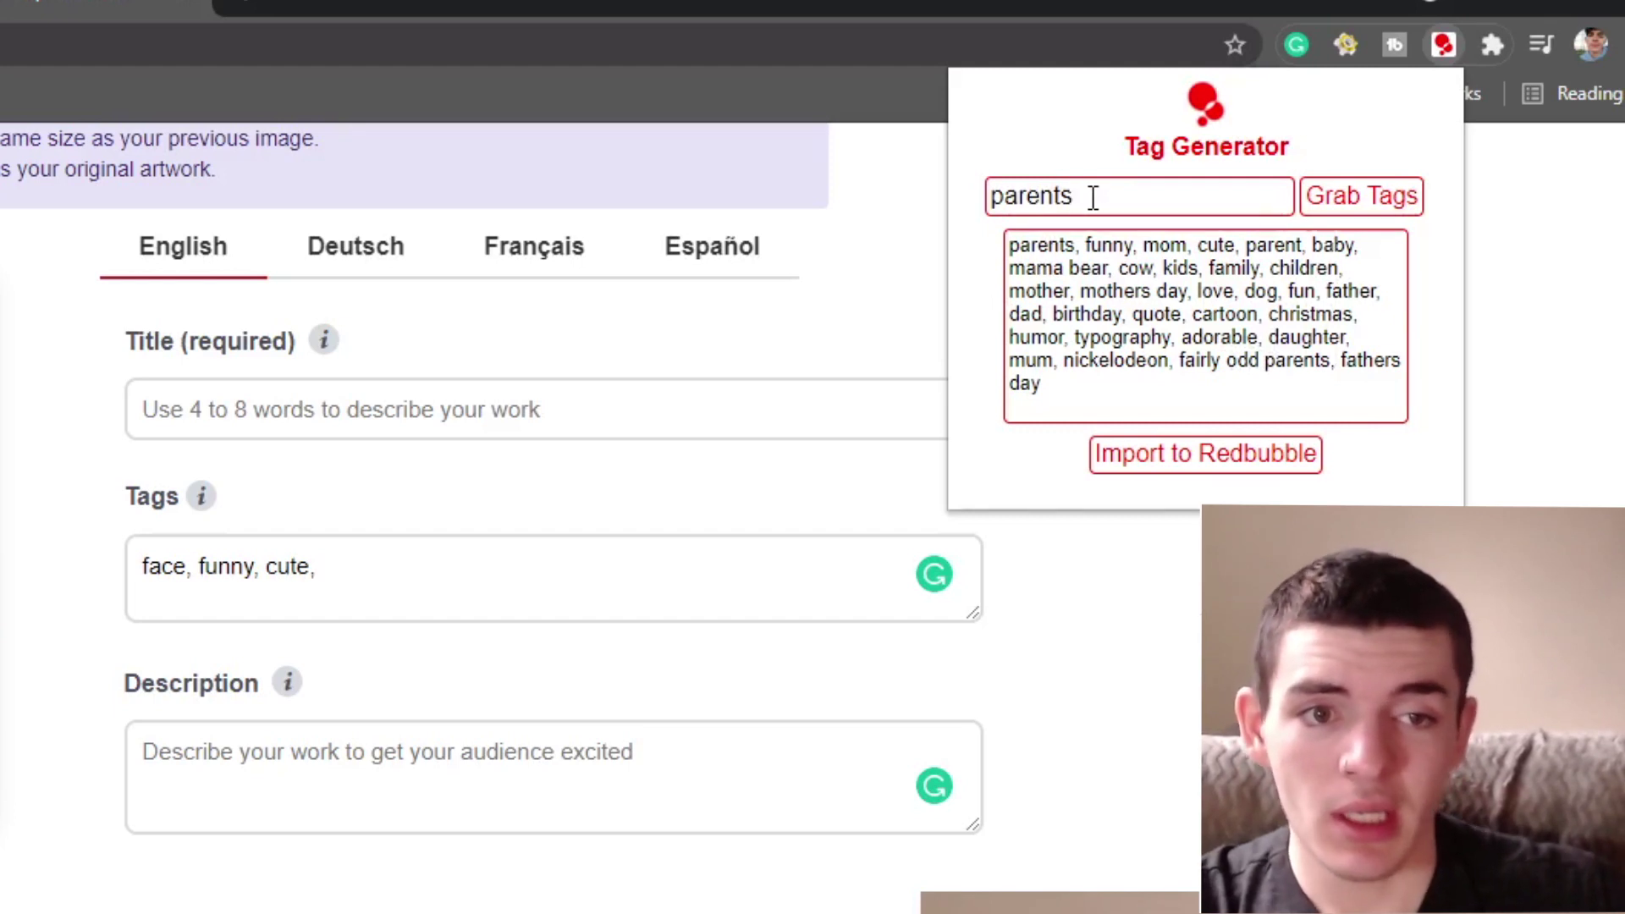
Change the keyword to 'parent helper', grab its tags and review the results
{"action": "key", "text": "BackSpace"}
{"action": "type", "text": "helper"}
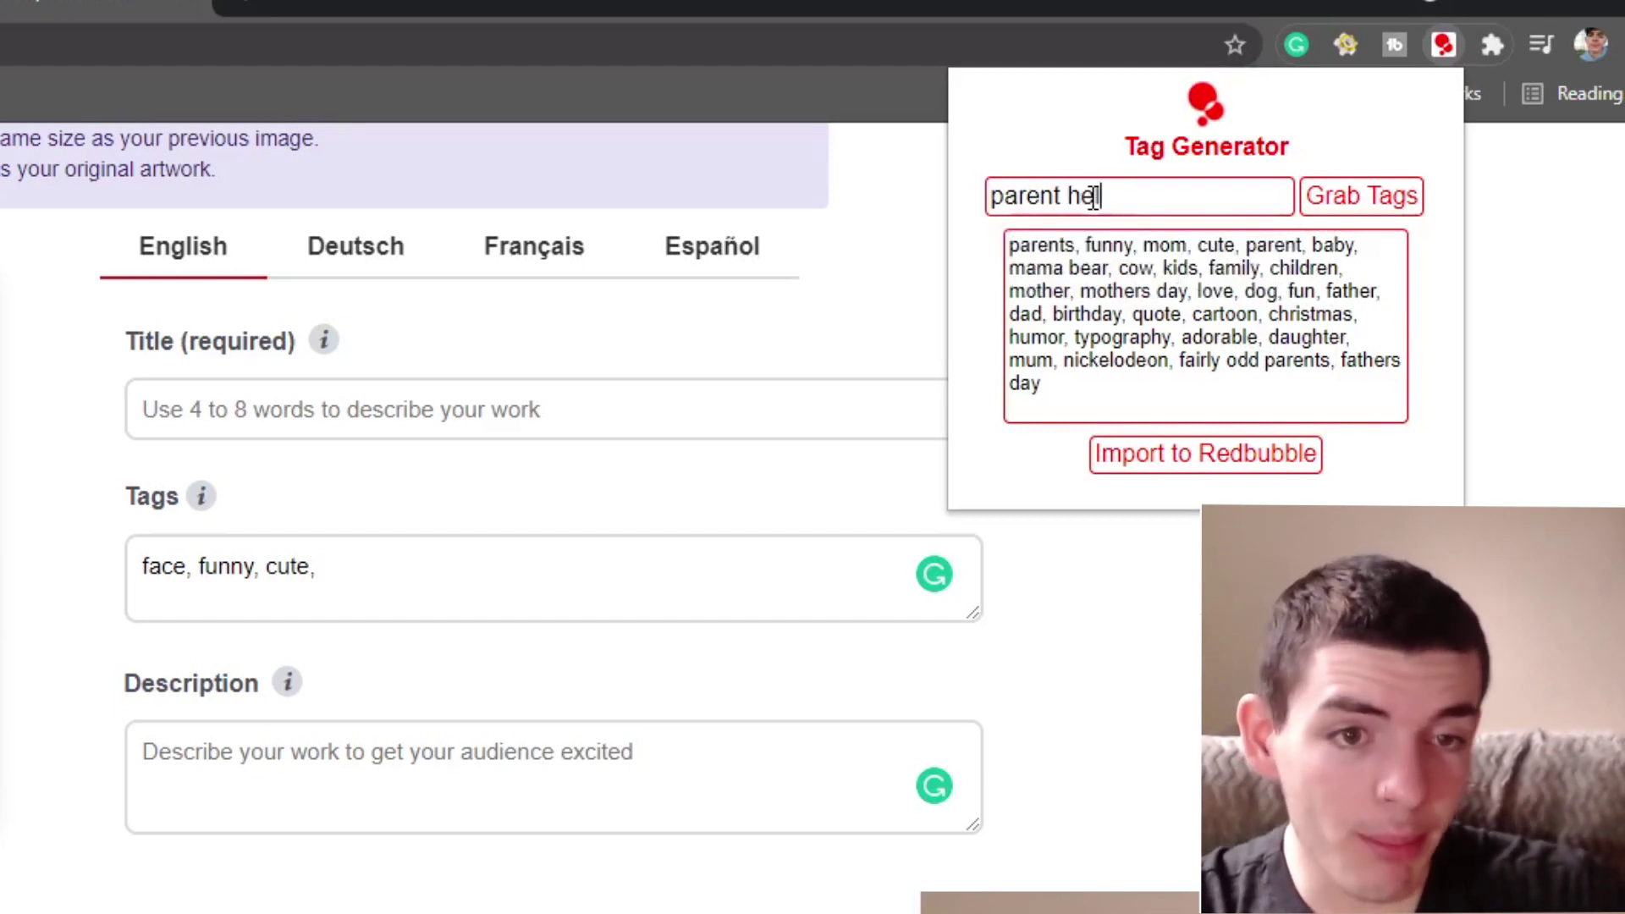
{"action": "left_click", "coordinate": [1359, 195]}
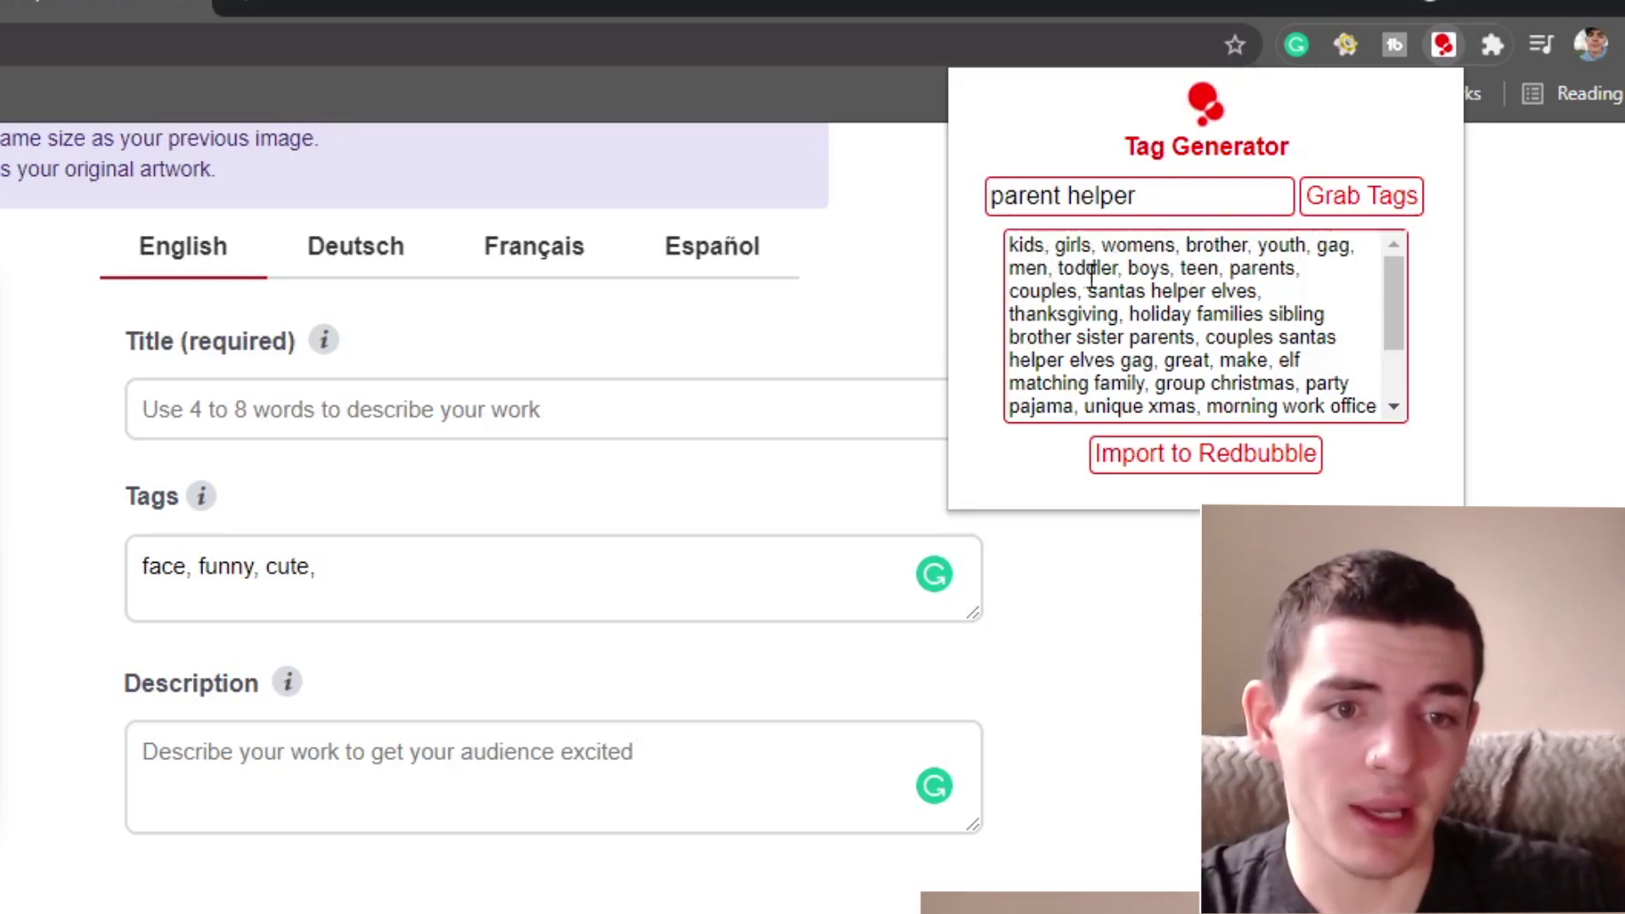
{"action": "scroll", "coordinate": [1185, 317], "scroll_direction": "down", "scroll_amount": 1}
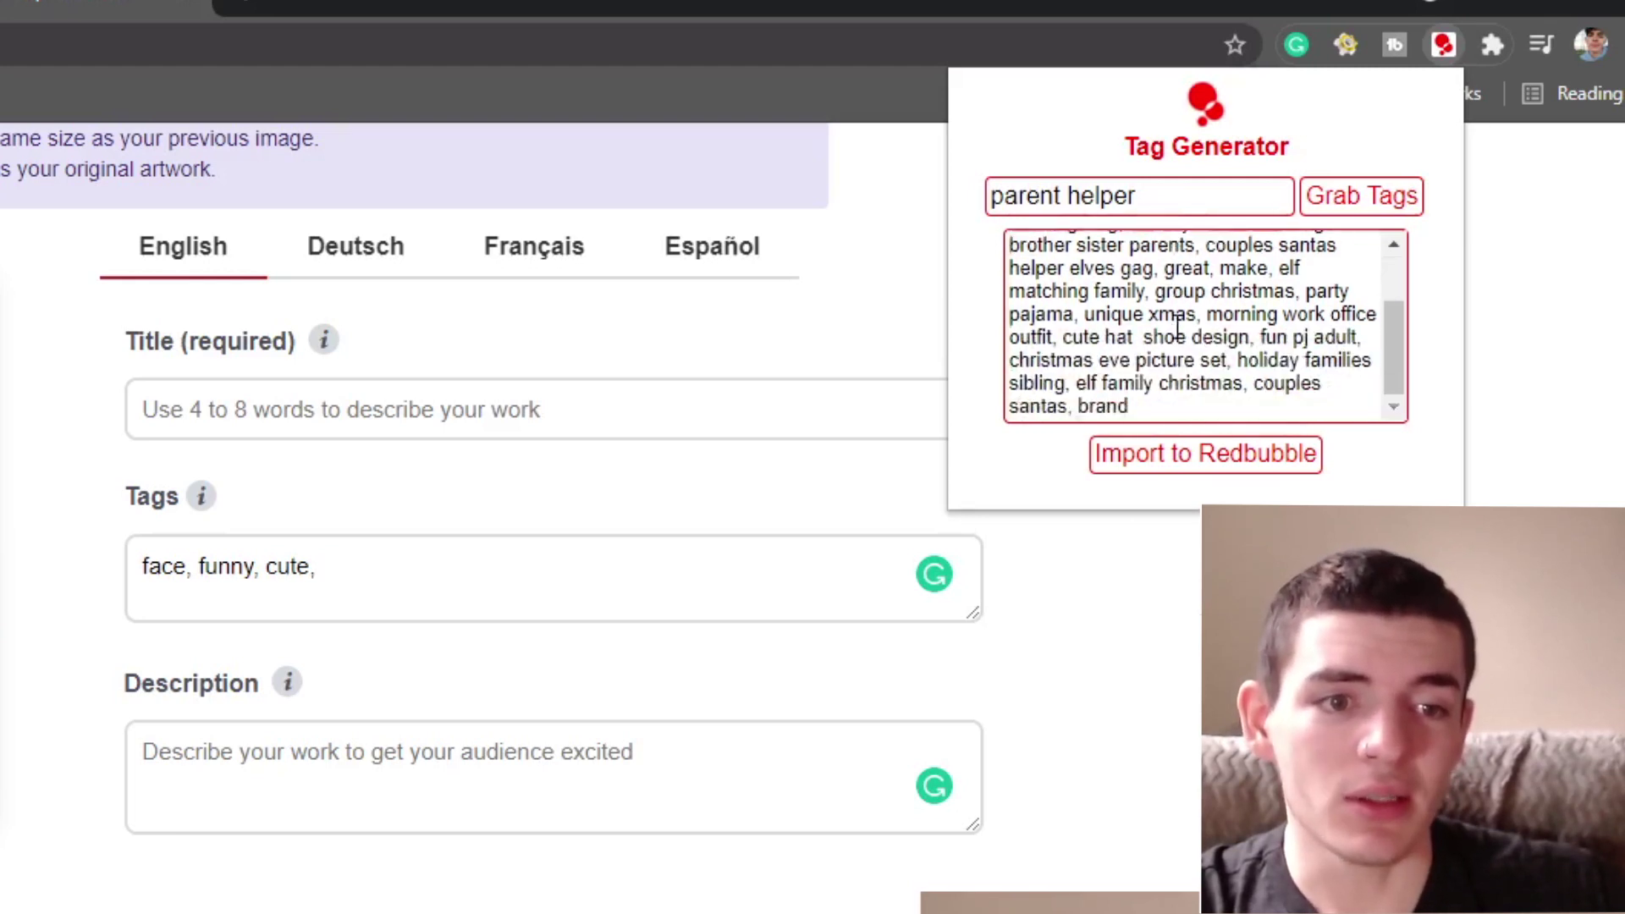
{"action": "scroll", "coordinate": [1218, 334], "scroll_direction": "up", "scroll_amount": 1}
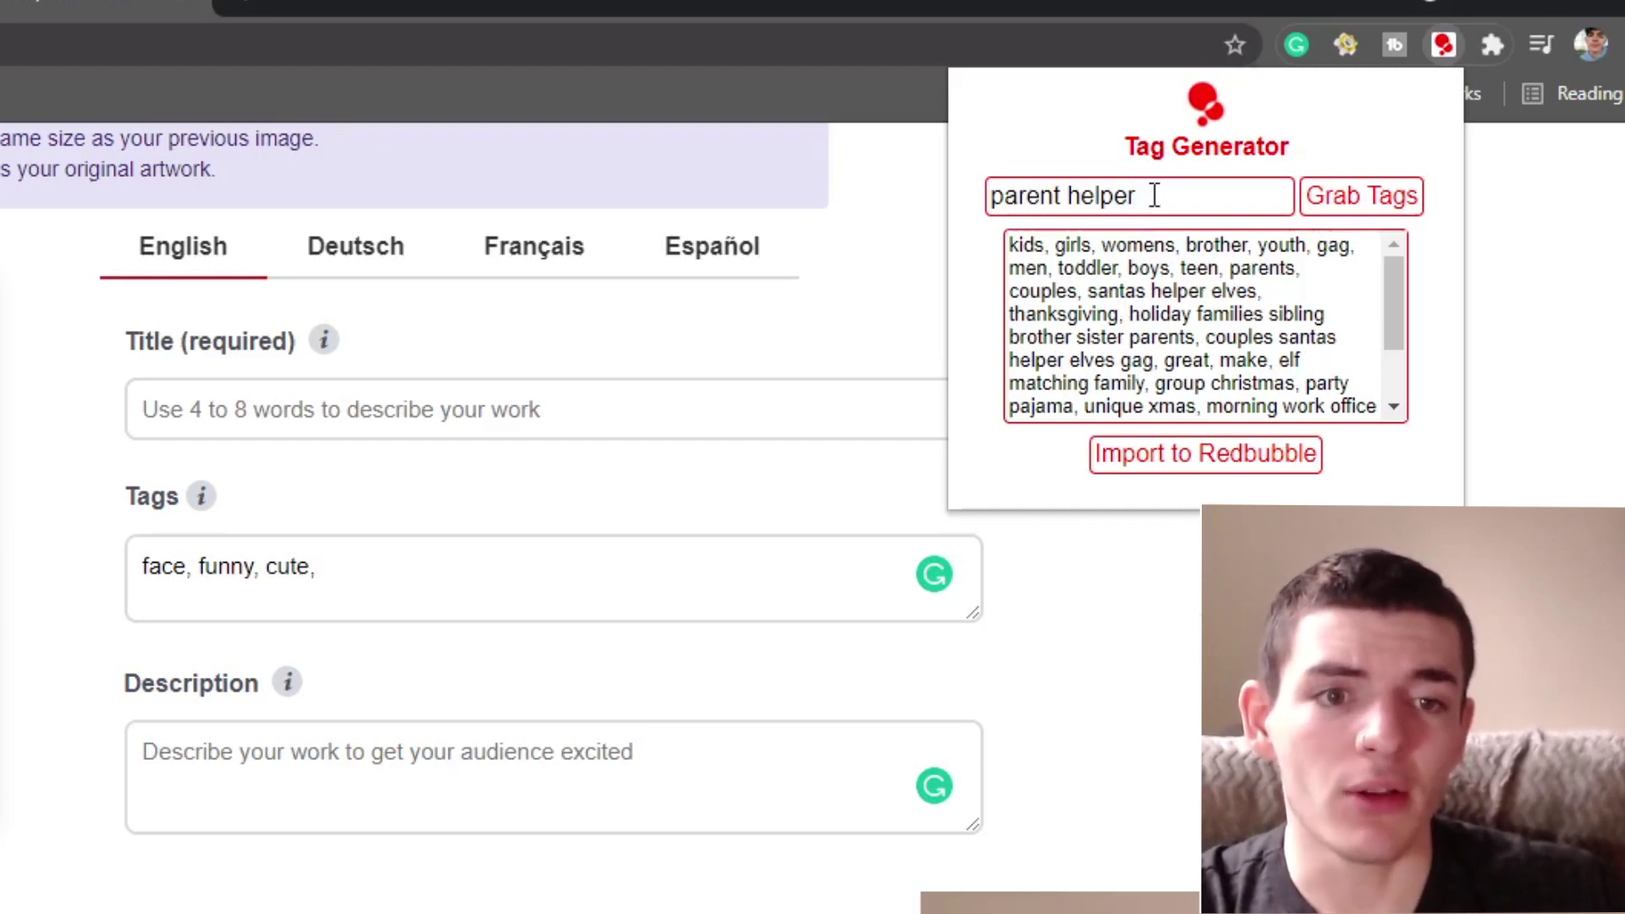
{"action": "left_click_drag", "start_coordinate": [1153, 195], "coordinate": [991, 196]}
Grab tags for 'pickleball' and highlight results like dink and just dink it
{"action": "type", "text": "pickle"}
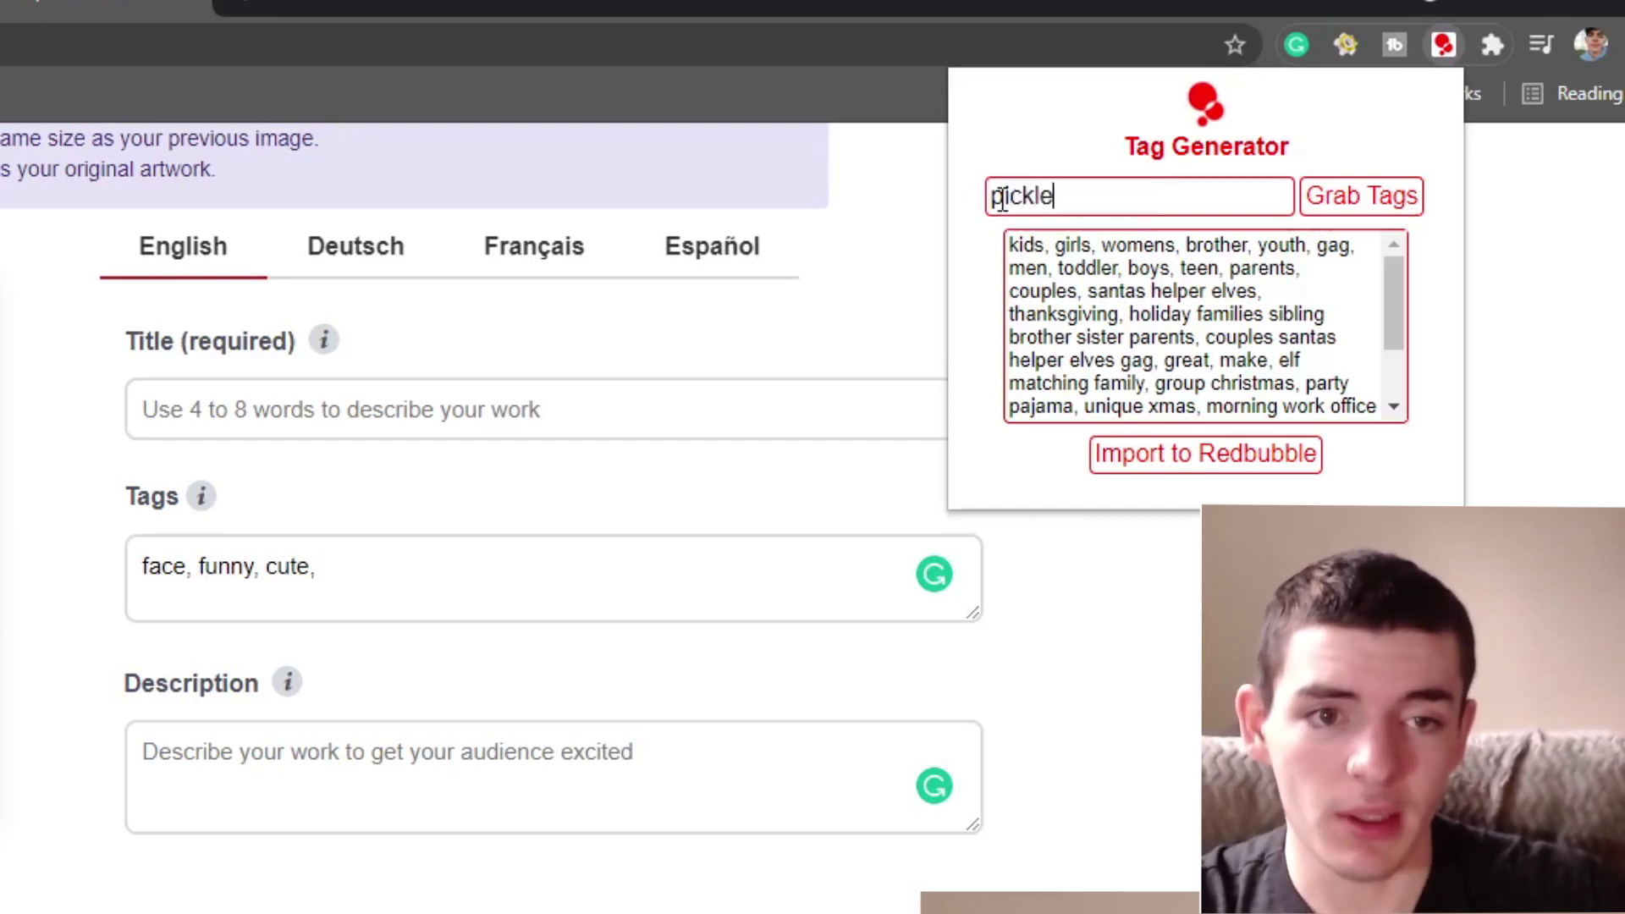
{"action": "type", "text": "ball"}
{"action": "left_click", "coordinate": [1328, 210]}
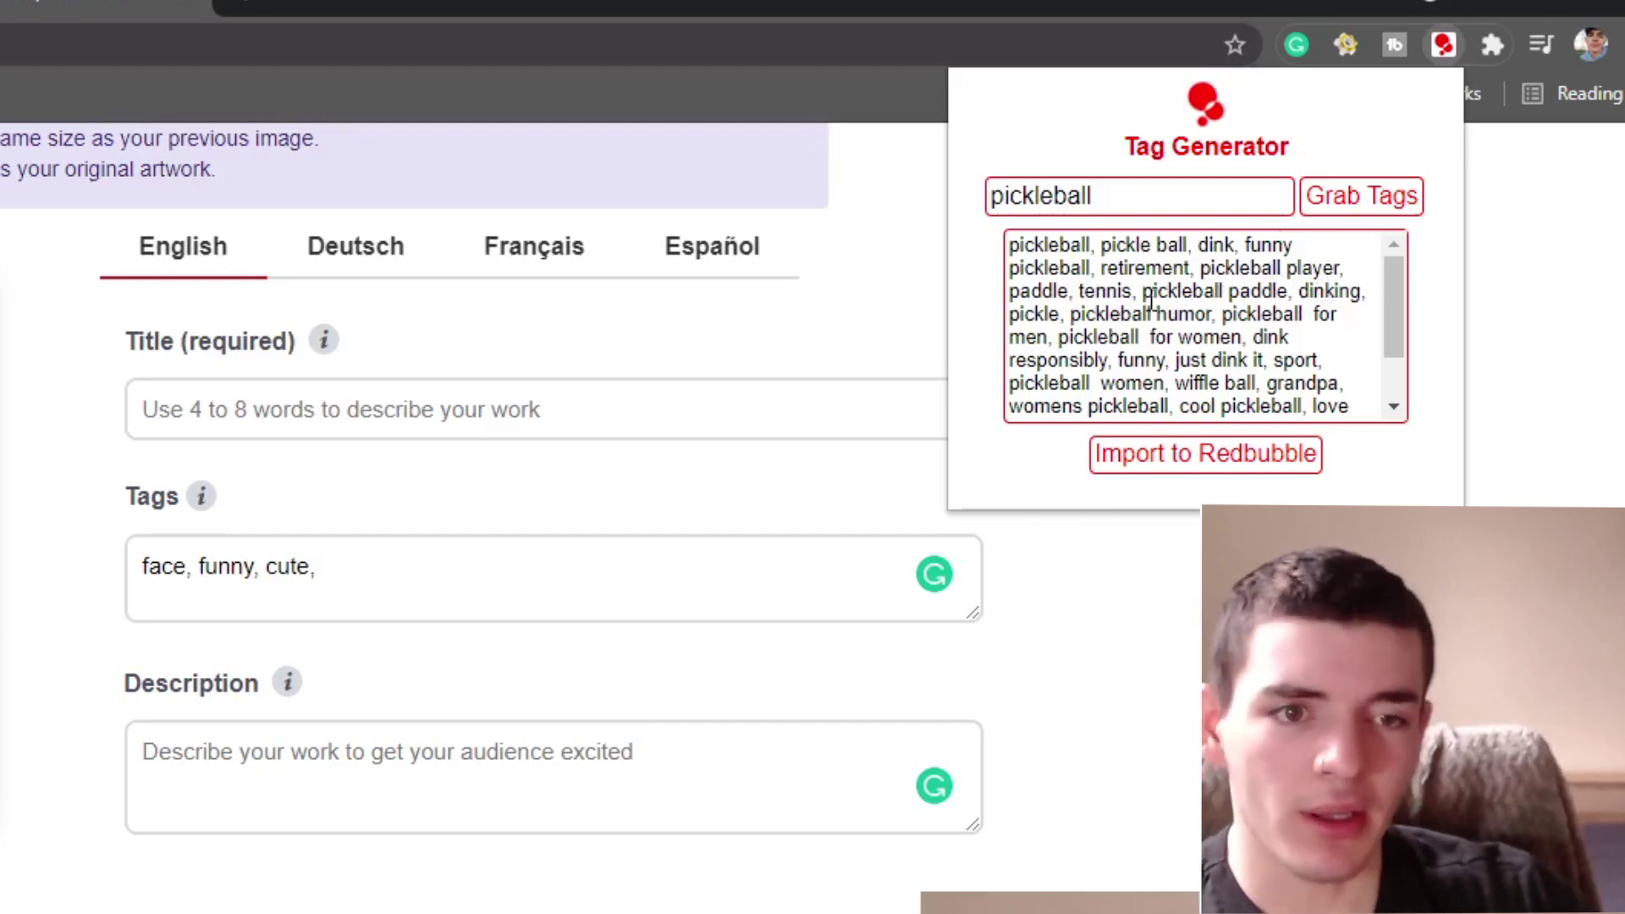
{"action": "double_click", "coordinate": [1204, 245]}
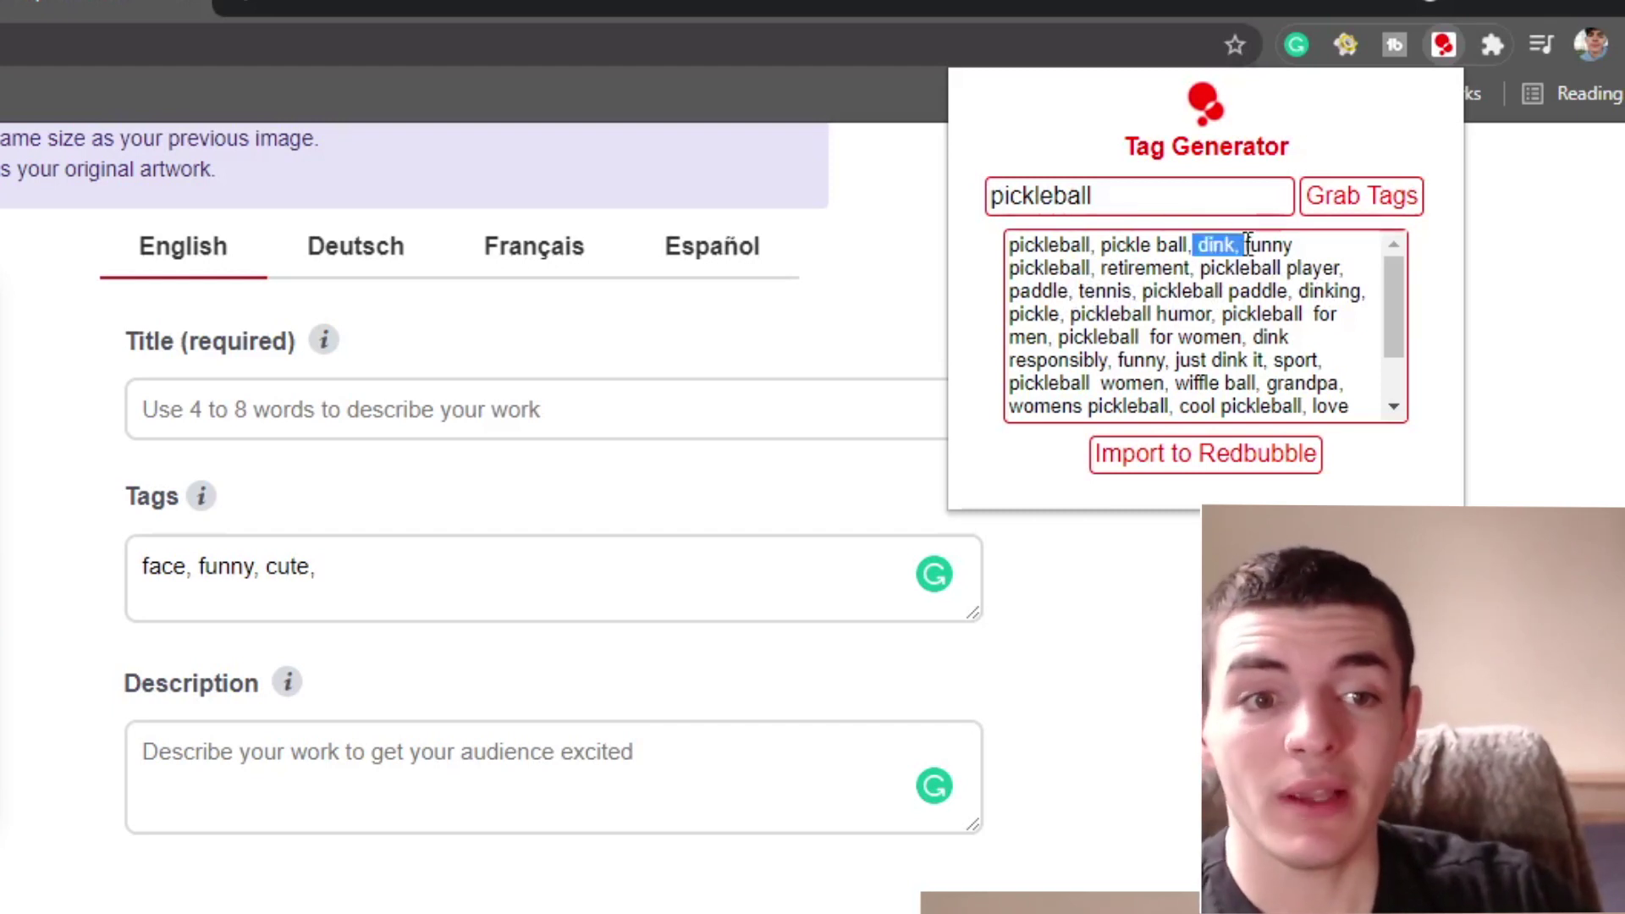
{"action": "left_click", "coordinate": [1262, 335]}
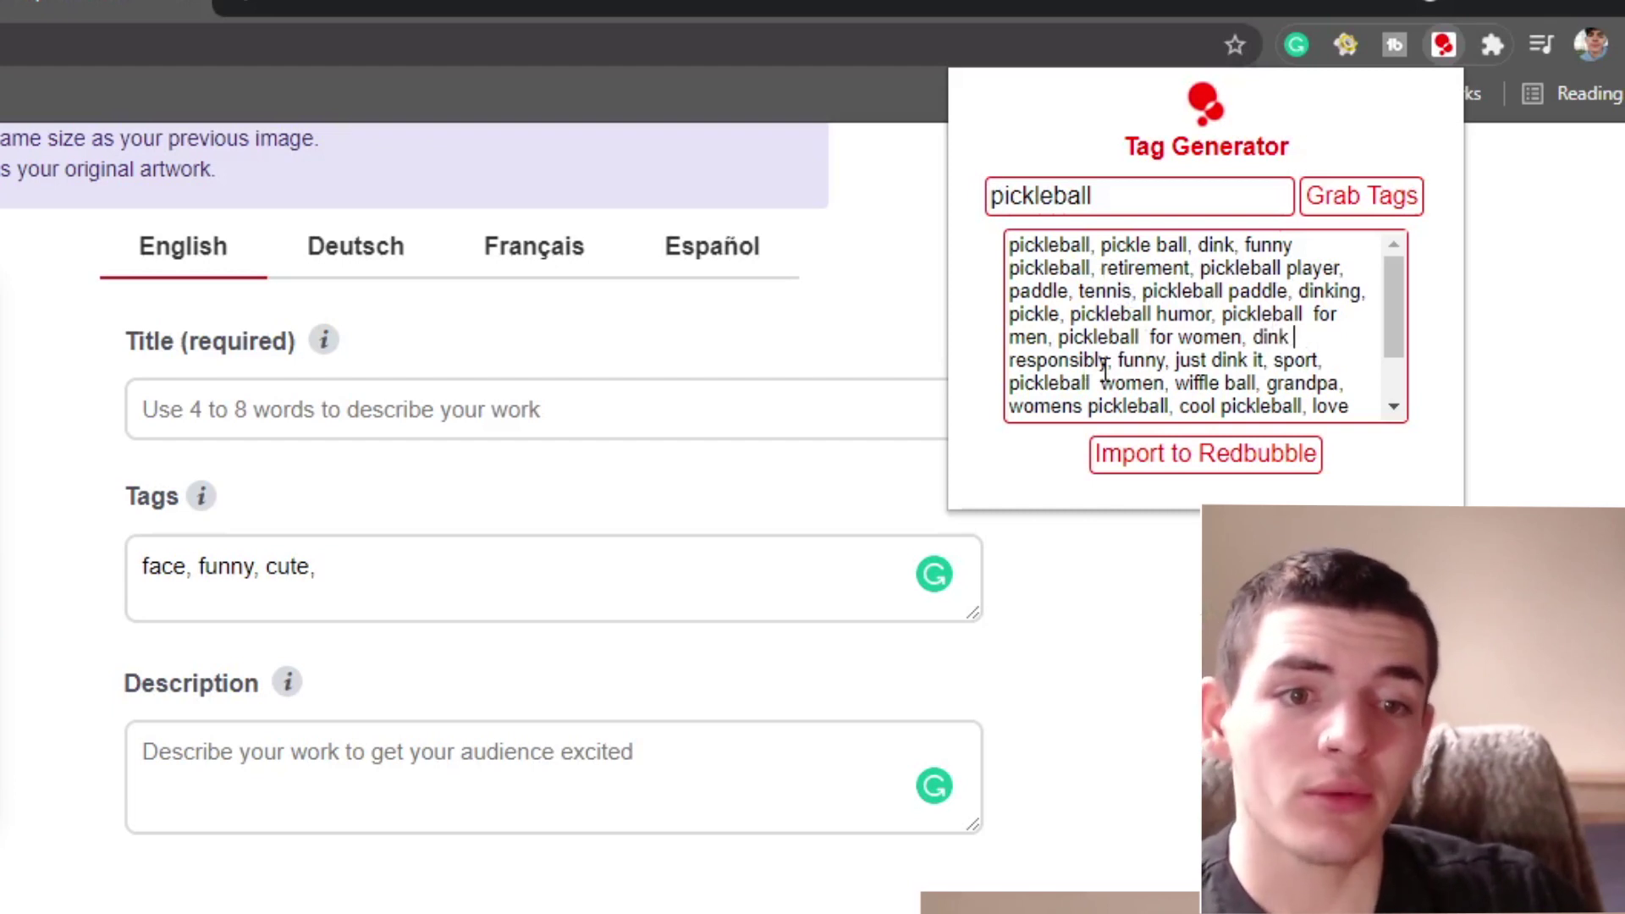
{"action": "left_click_drag", "start_coordinate": [1058, 337], "coordinate": [1138, 335]}
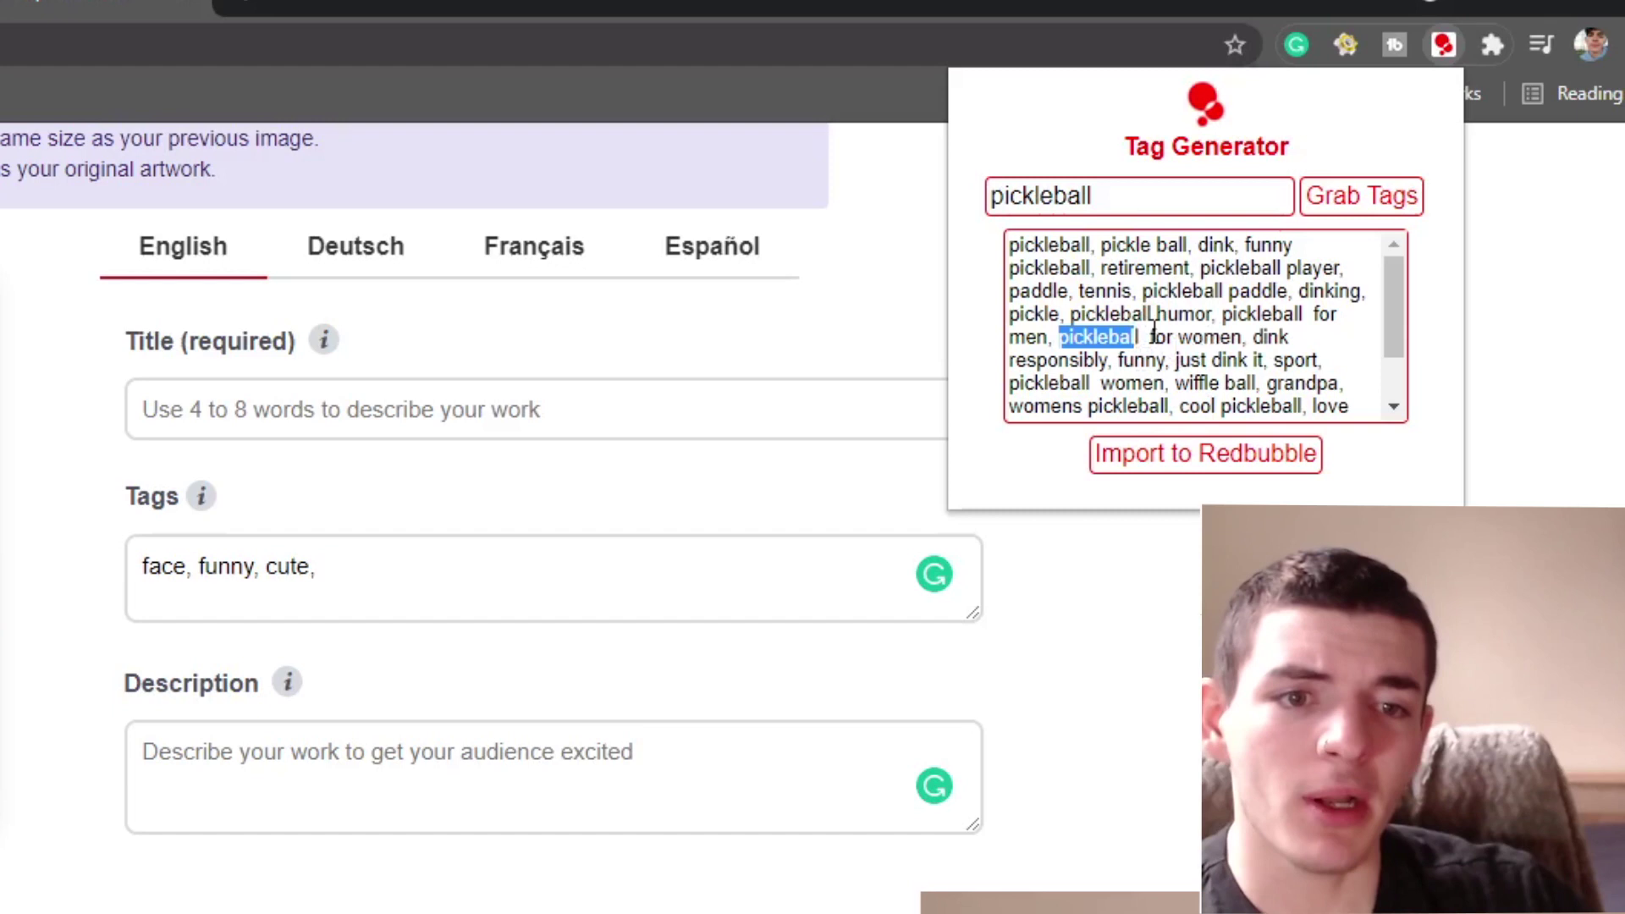
{"action": "left_click_drag", "start_coordinate": [1262, 337], "coordinate": [1292, 336]}
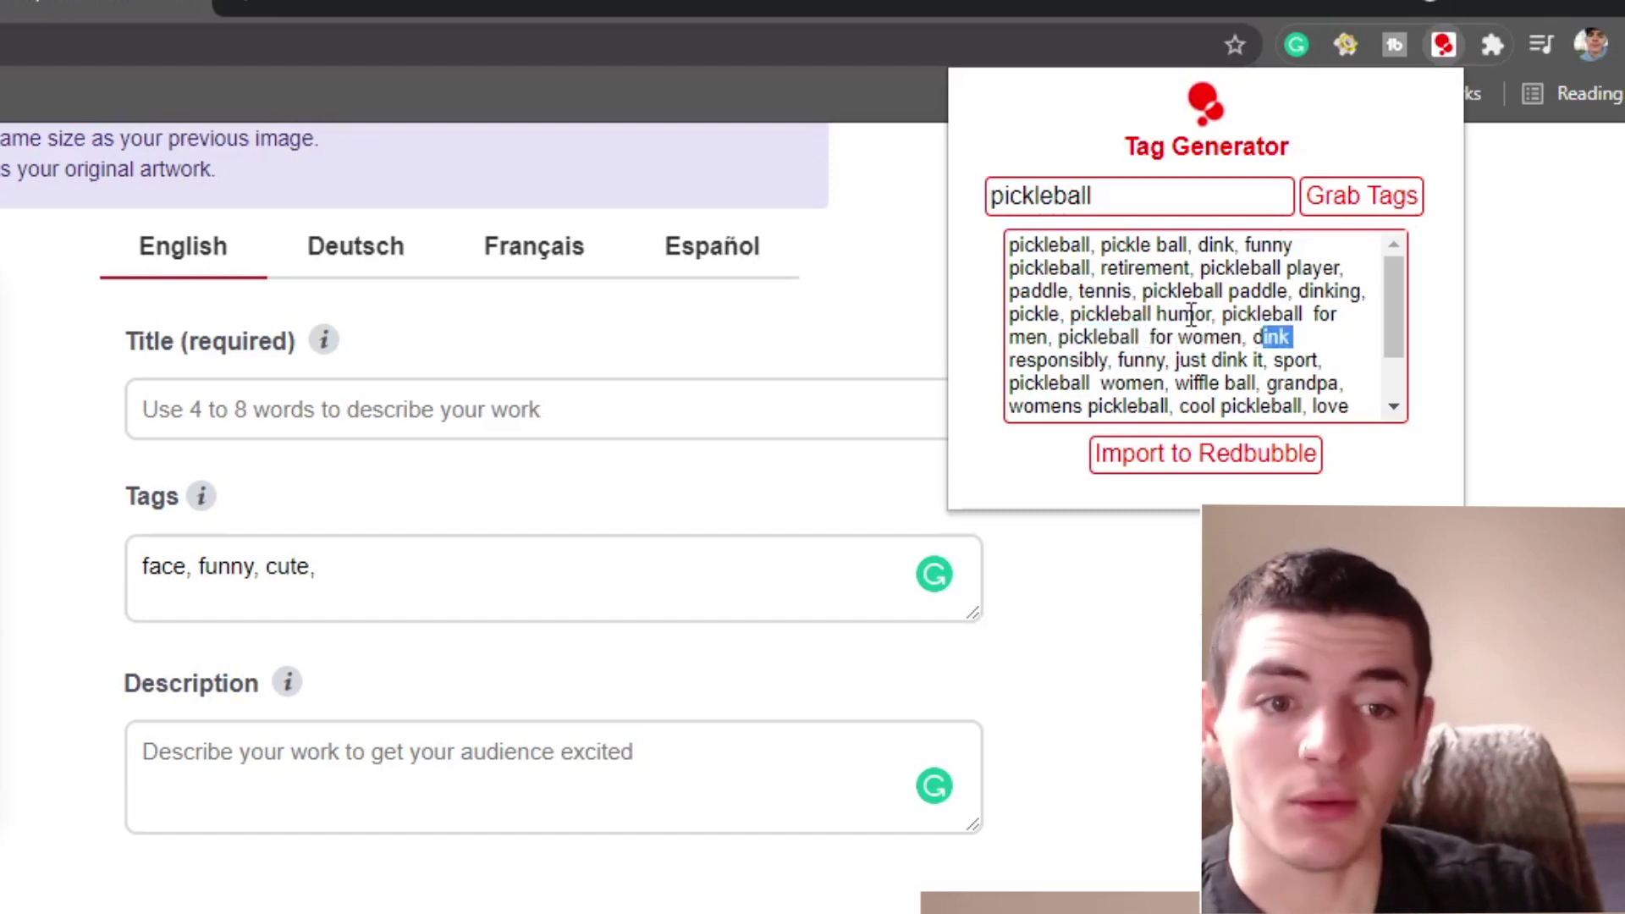
{"action": "left_click", "coordinate": [1164, 359]}
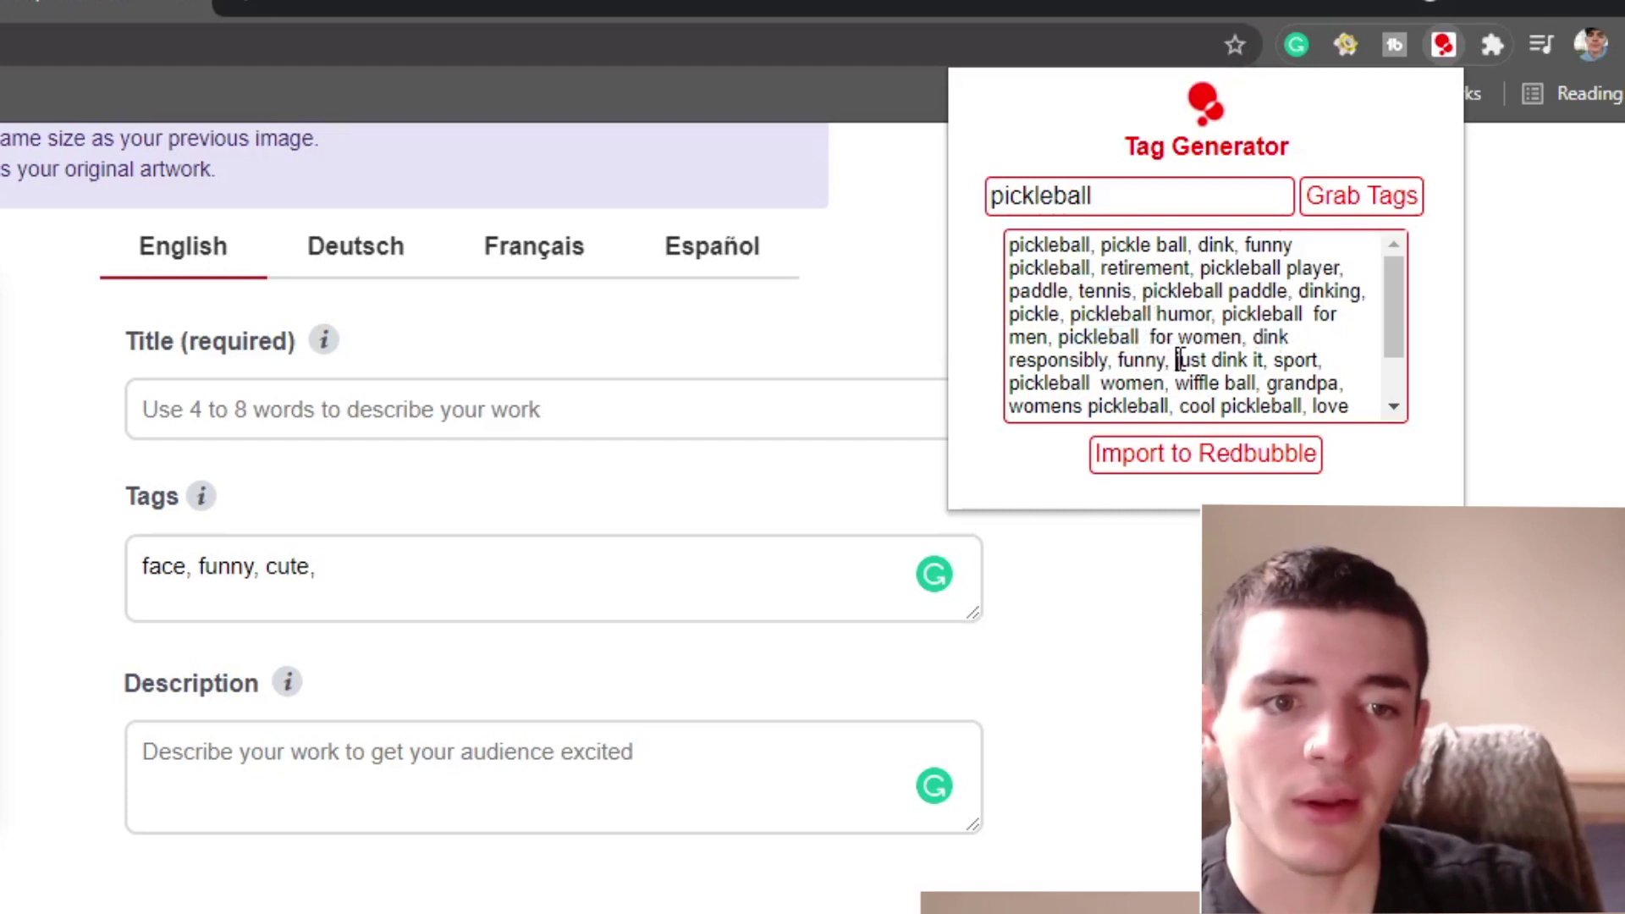
{"action": "left_click_drag", "start_coordinate": [1176, 360], "coordinate": [1260, 364]}
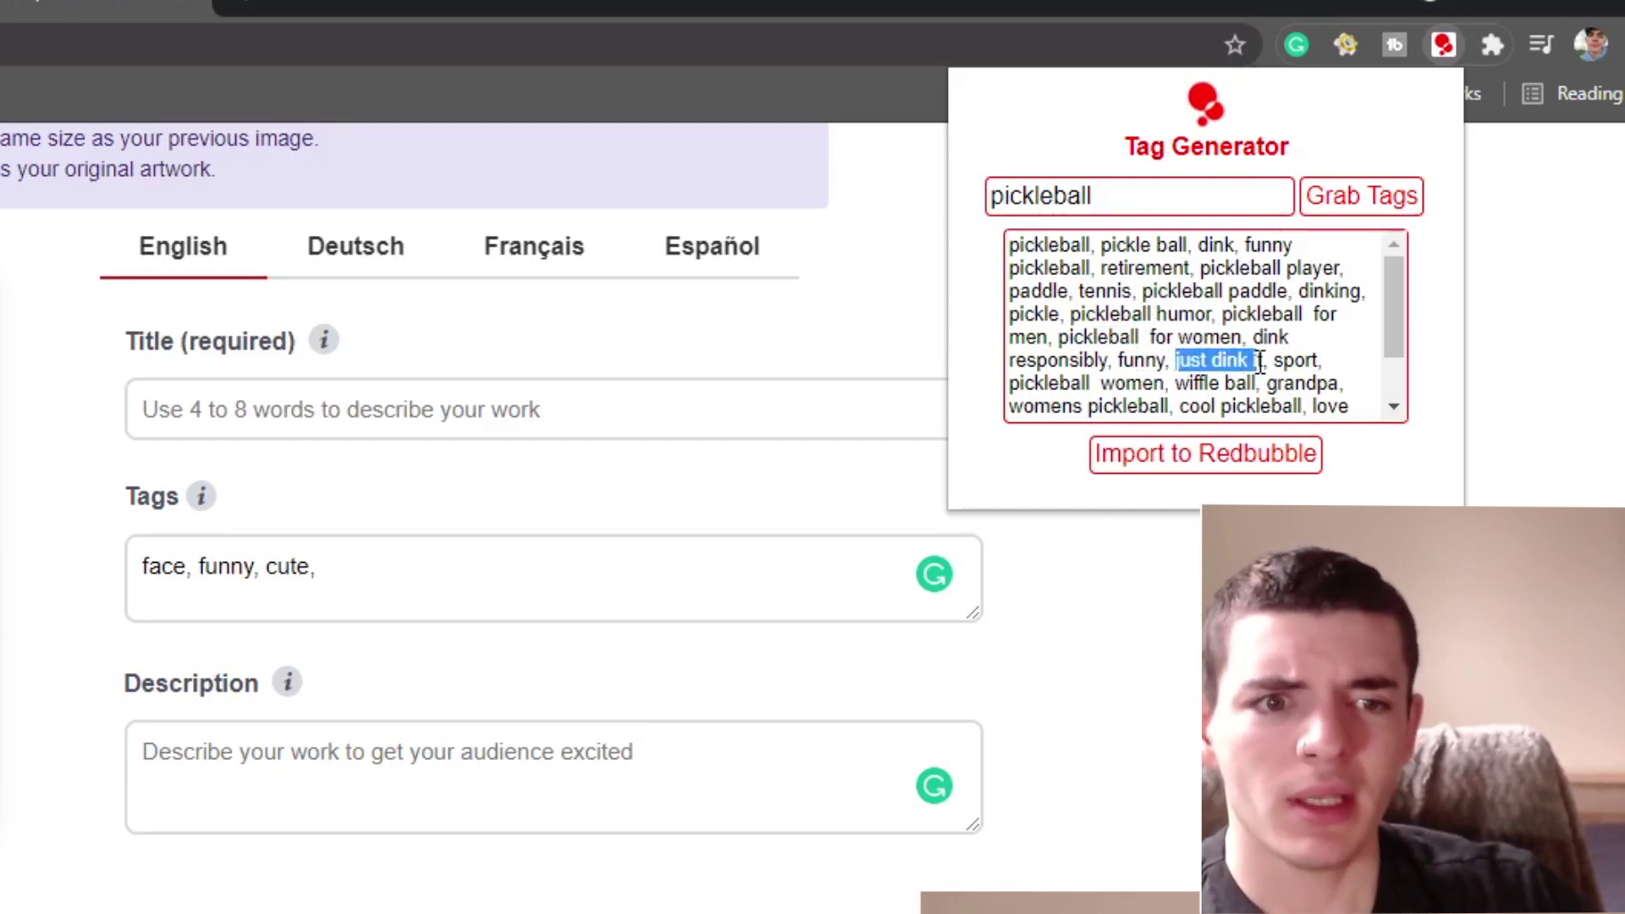
{"action": "left_click", "coordinate": [1181, 326]}
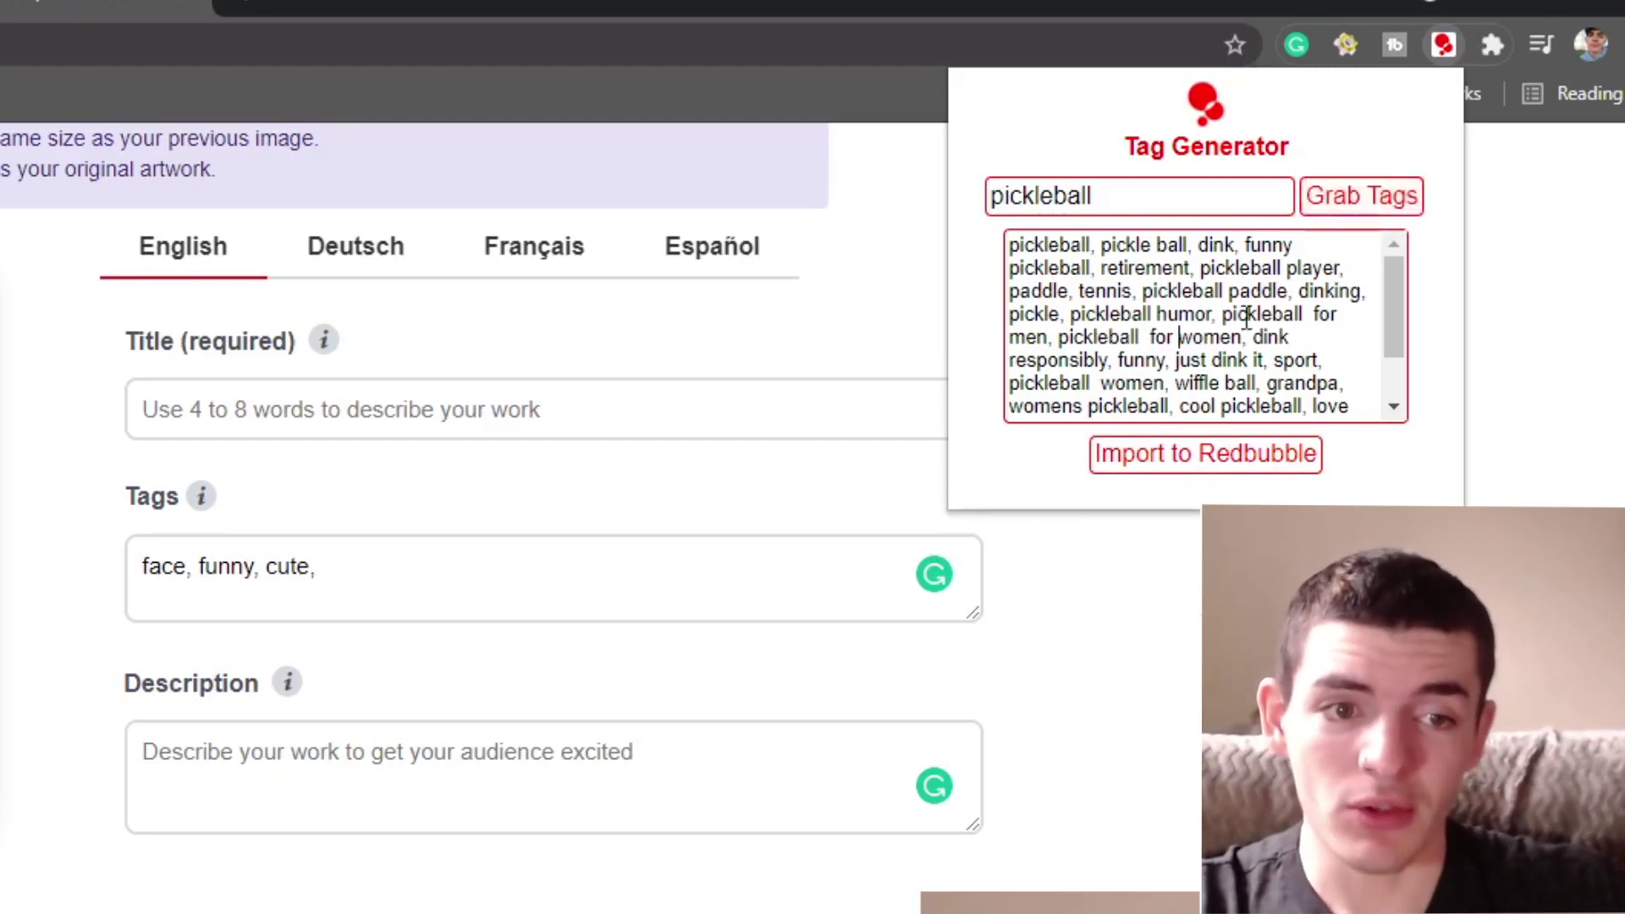
Replace the Tags field's face, funny, cute with the pasted pickleball tag list and review it
{"action": "key", "text": "ctrl+a"}
{"action": "key", "text": "ctrl+c"}
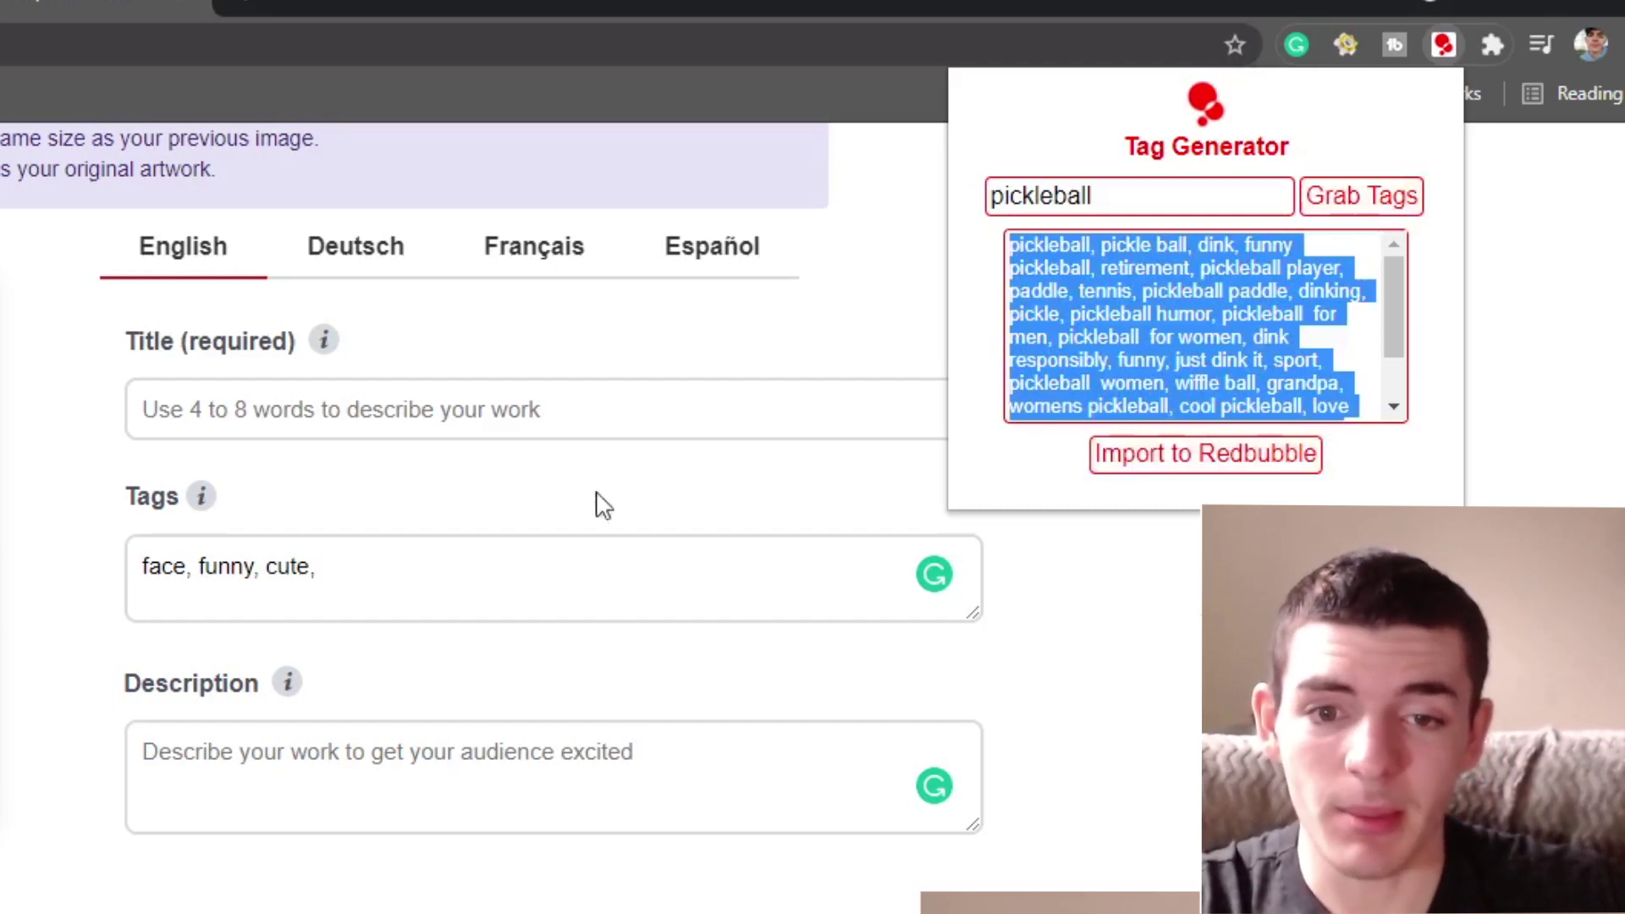
{"action": "left_click_drag", "start_coordinate": [424, 554], "coordinate": [130, 551]}
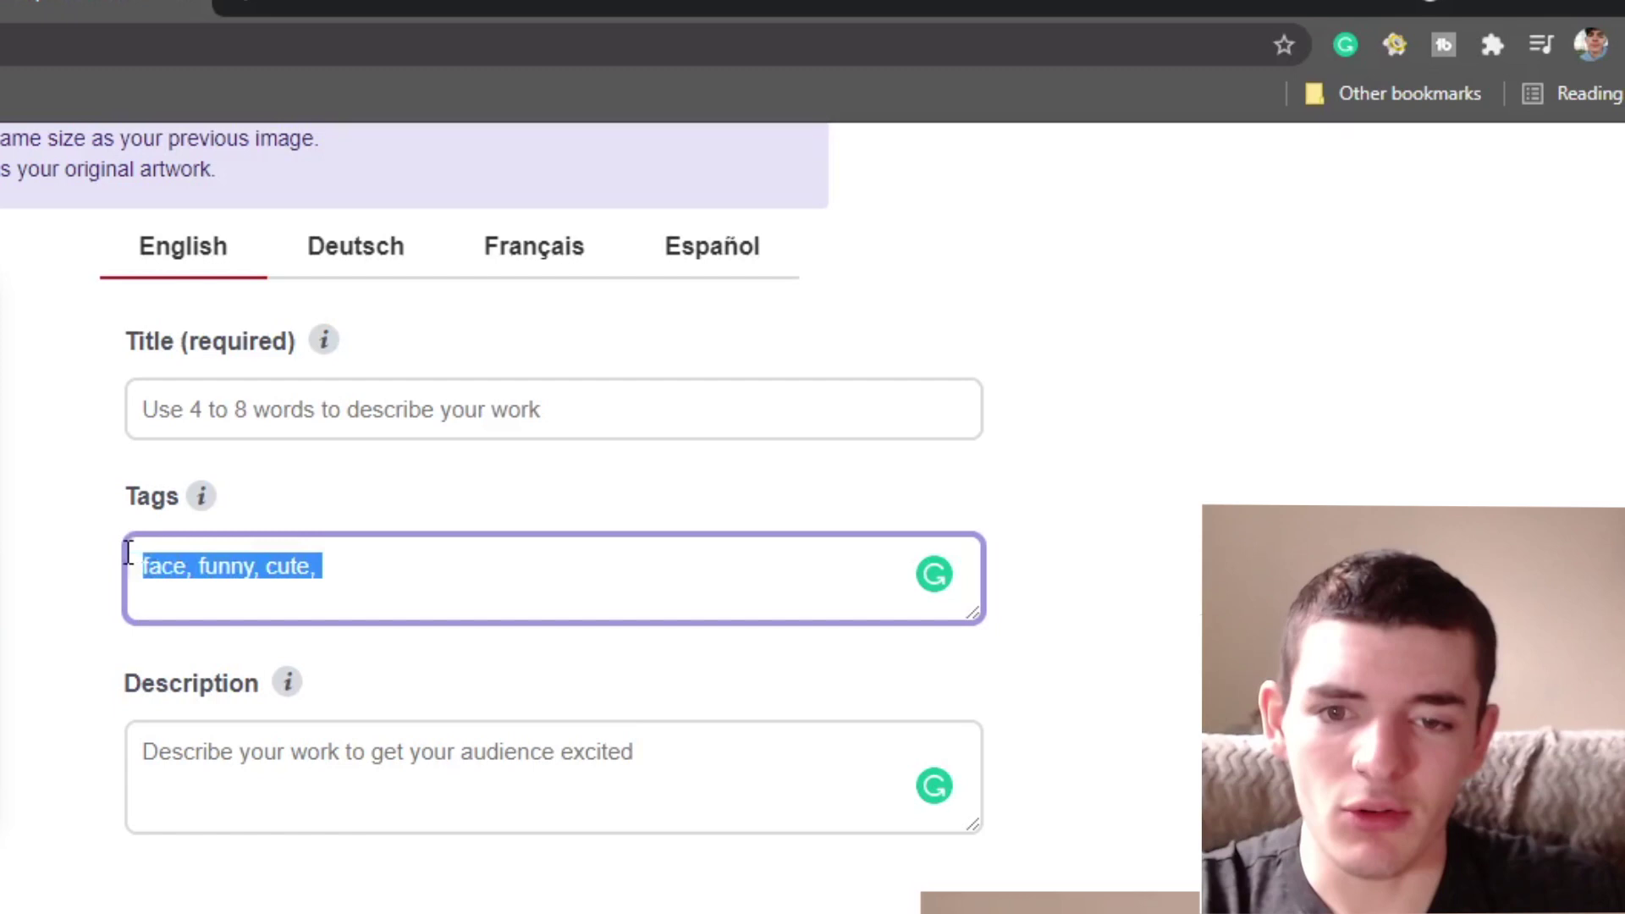
{"action": "key", "text": "ctrl+v"}
{"action": "scroll", "coordinate": [544, 562], "scroll_direction": "up", "scroll_amount": 5}
{"action": "scroll", "coordinate": [562, 562], "scroll_direction": "down", "scroll_amount": 5}
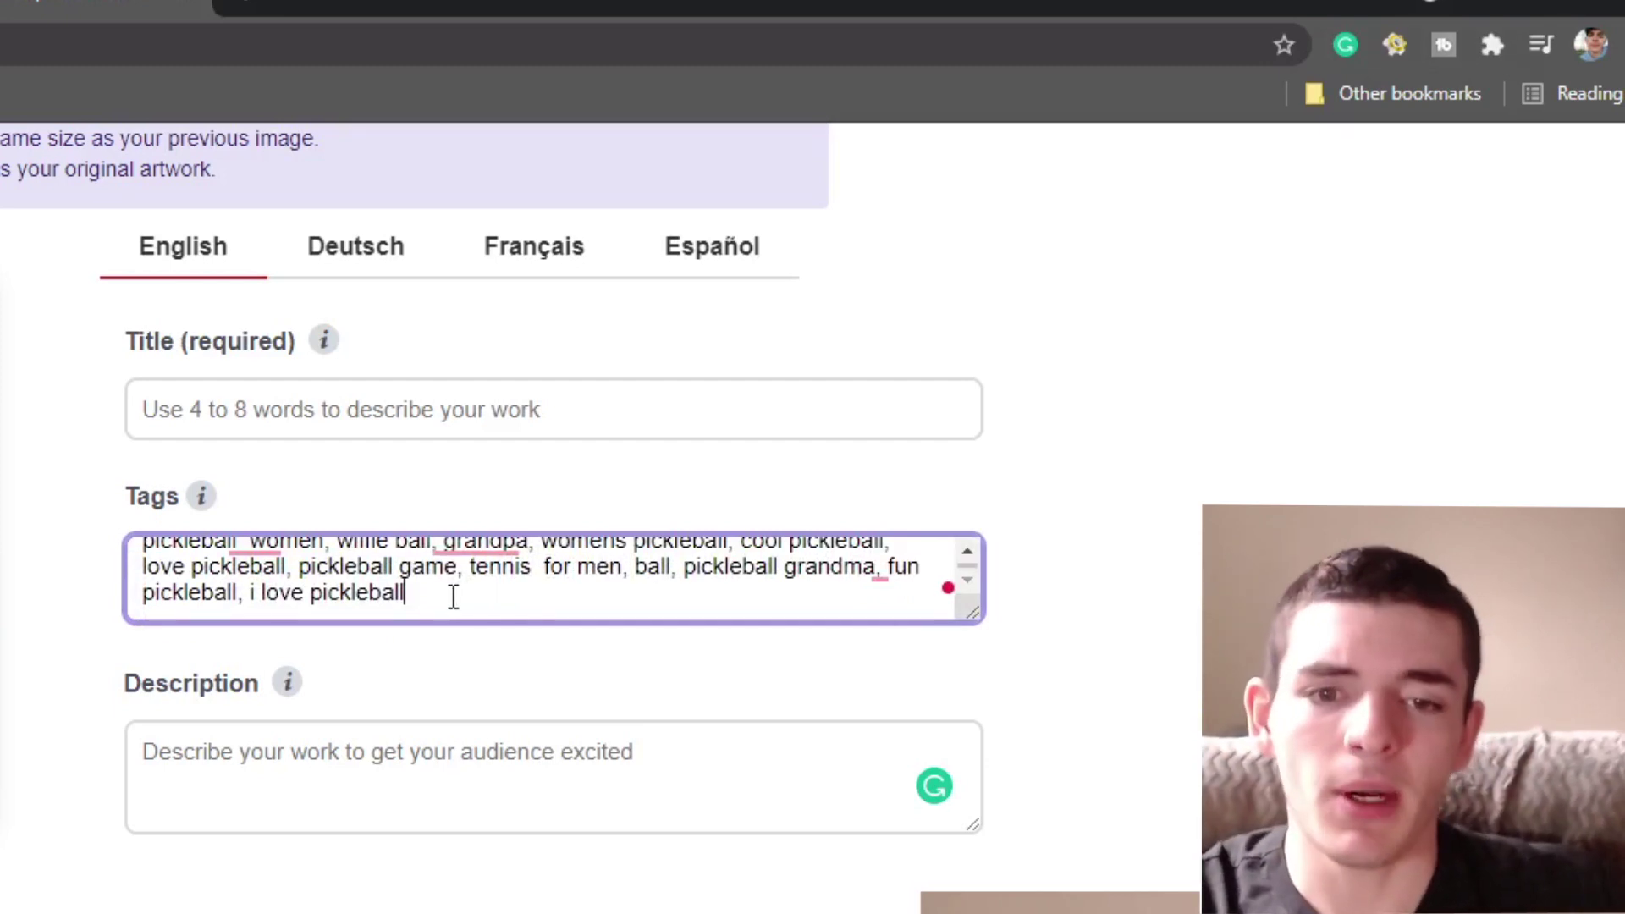
{"action": "scroll", "coordinate": [448, 599], "scroll_direction": "up", "scroll_amount": 5}
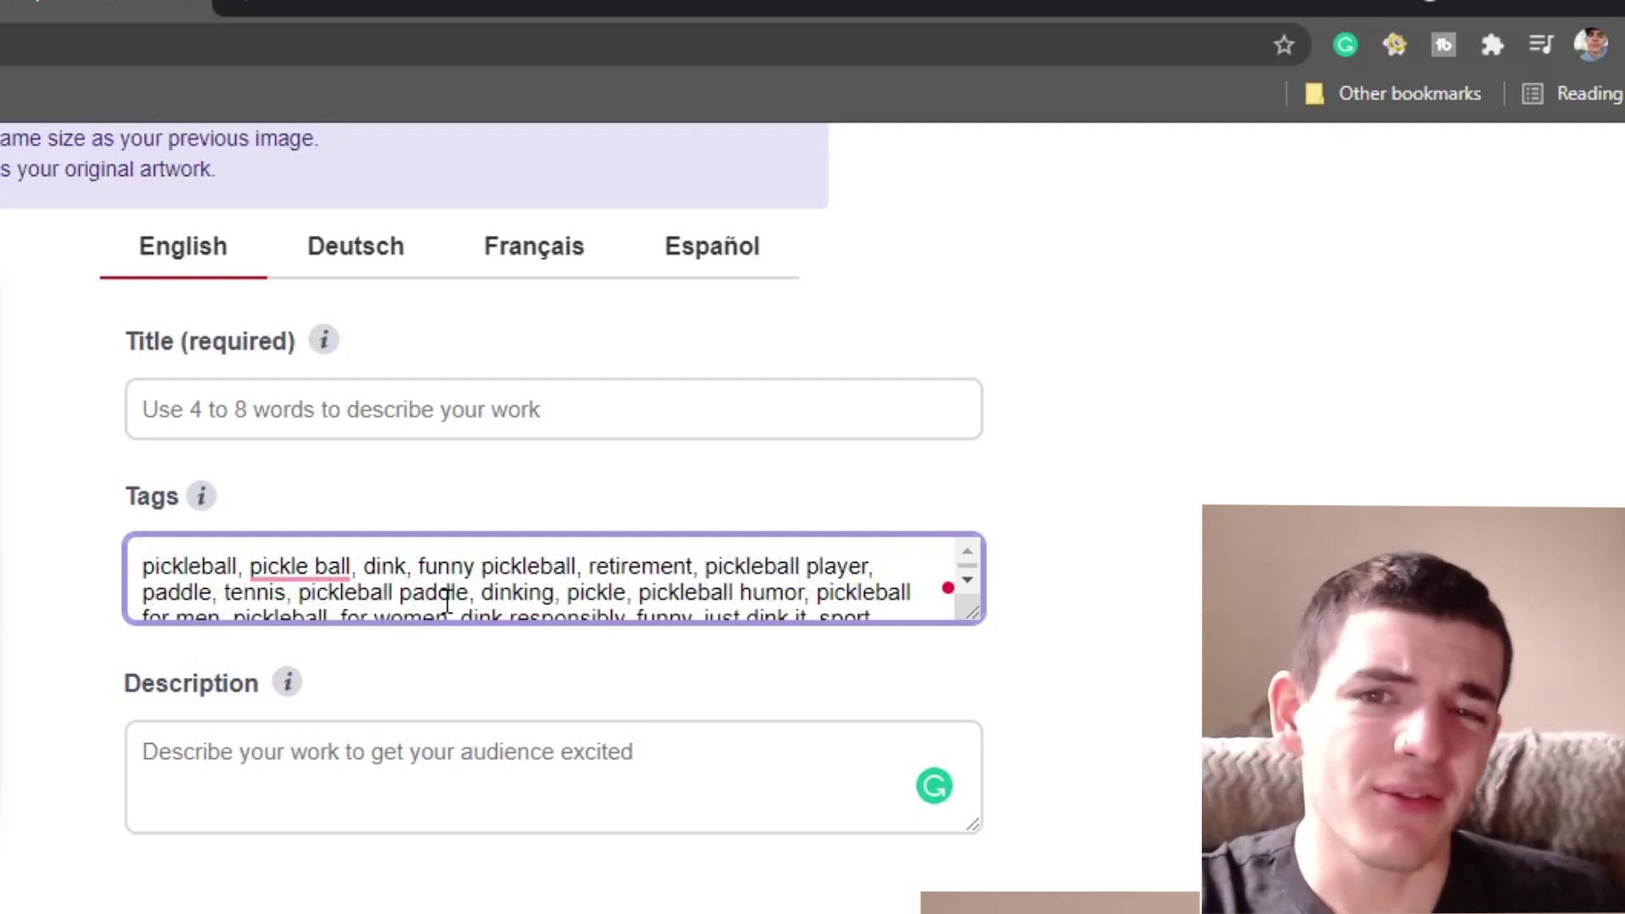
{"action": "scroll", "coordinate": [412, 592], "scroll_direction": "down", "scroll_amount": 5}
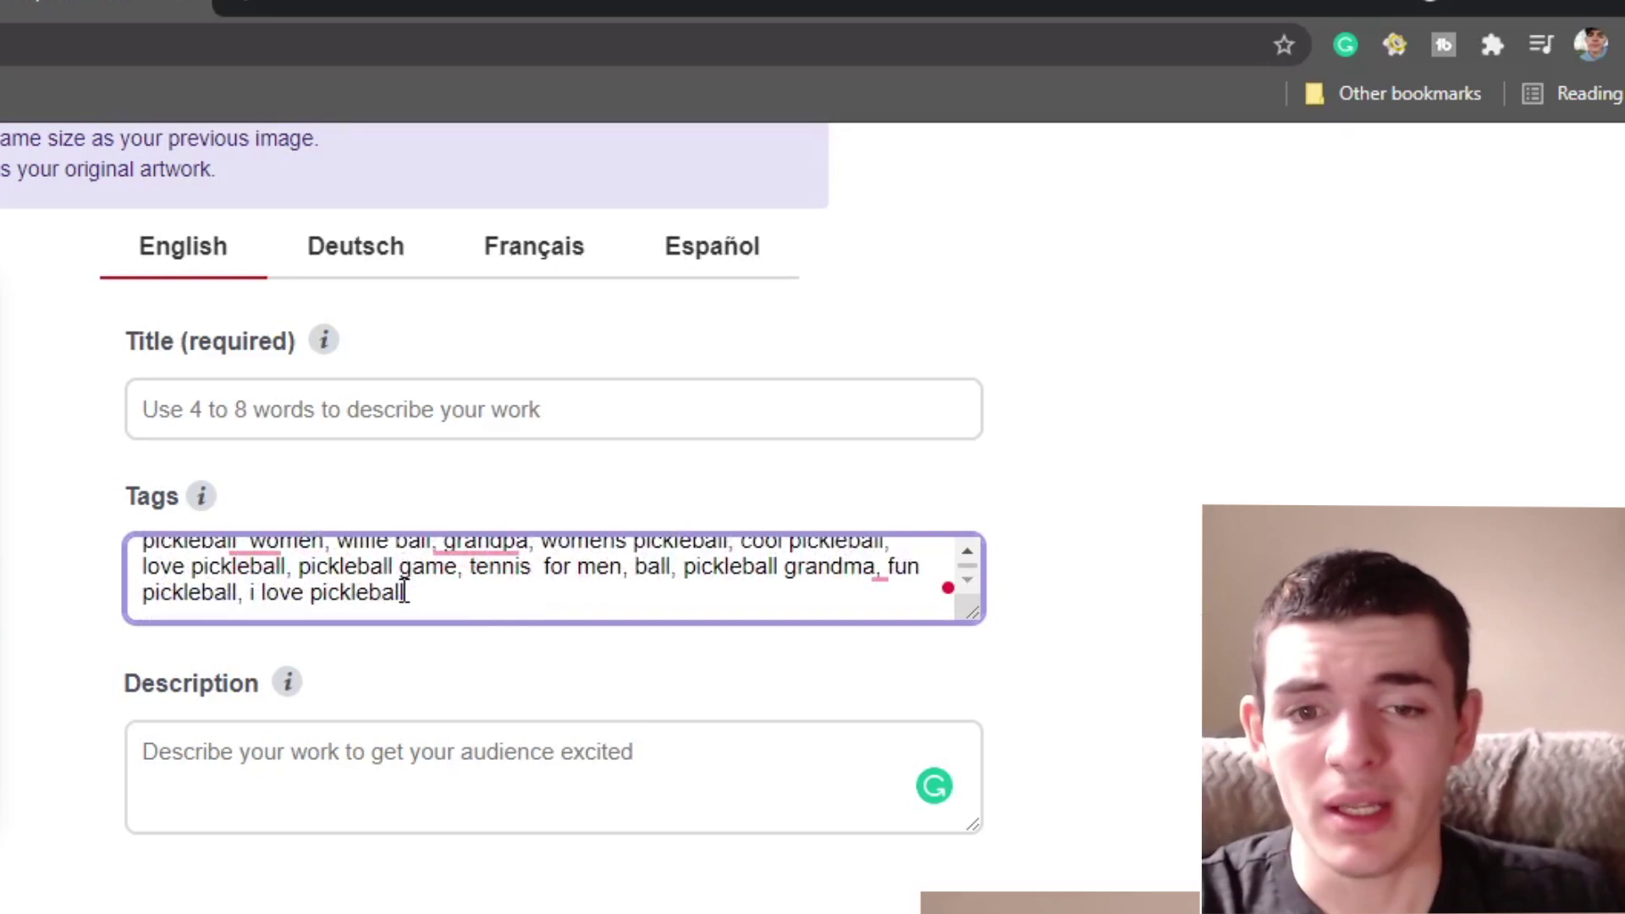
{"action": "scroll", "coordinate": [443, 608], "scroll_direction": "up", "scroll_amount": 5}
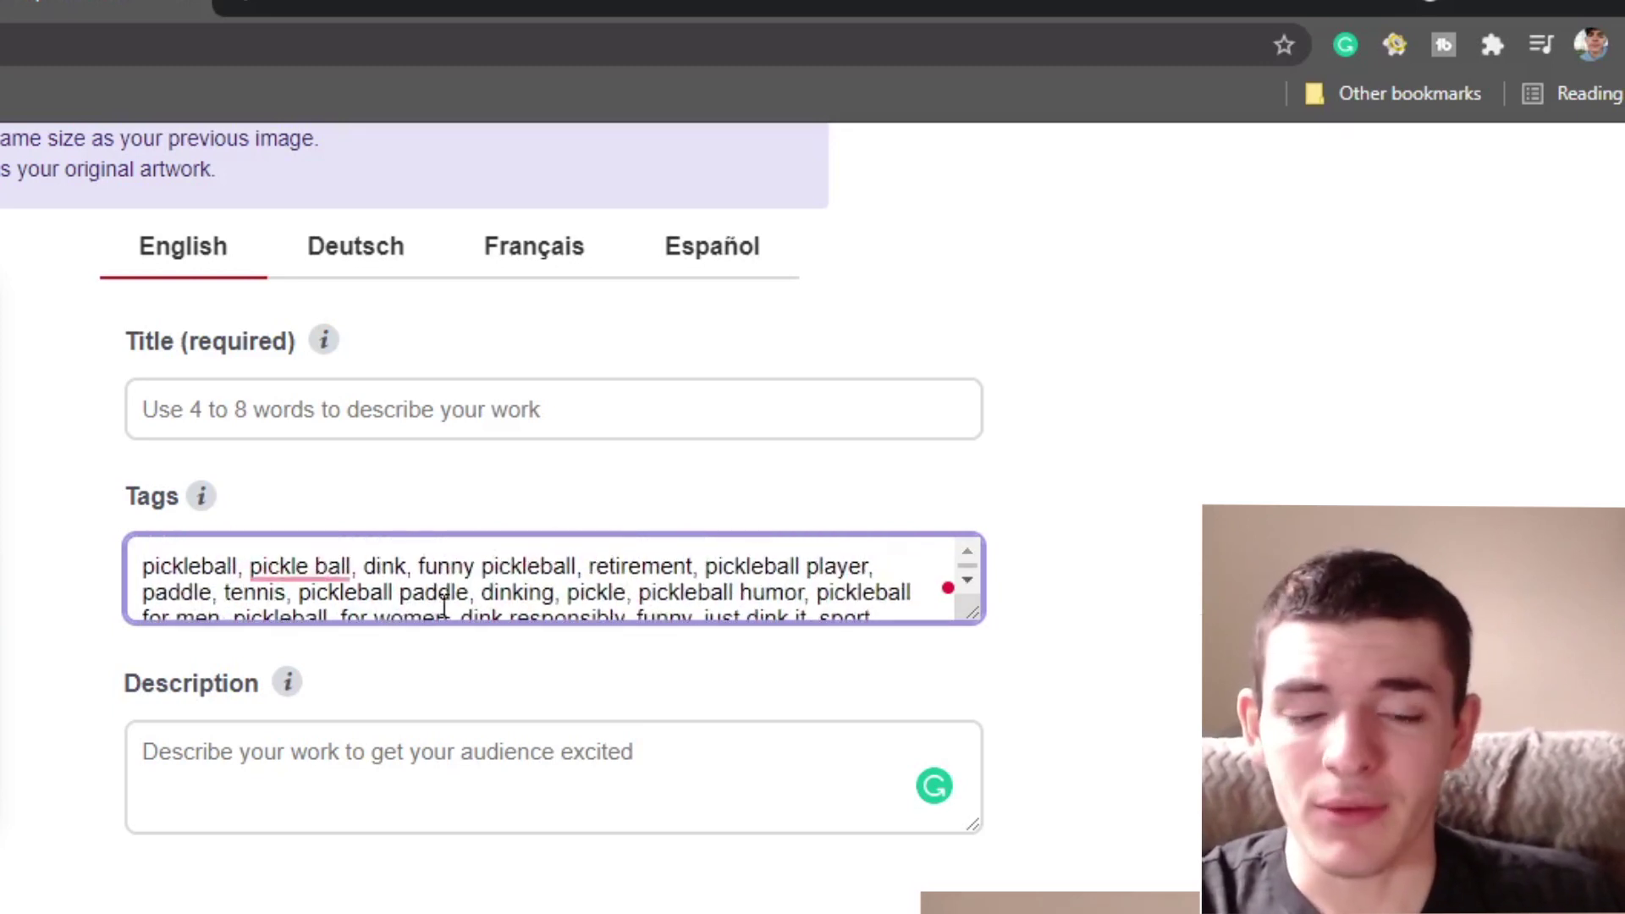
{"action": "scroll", "coordinate": [438, 585], "scroll_direction": "down", "scroll_amount": 5}
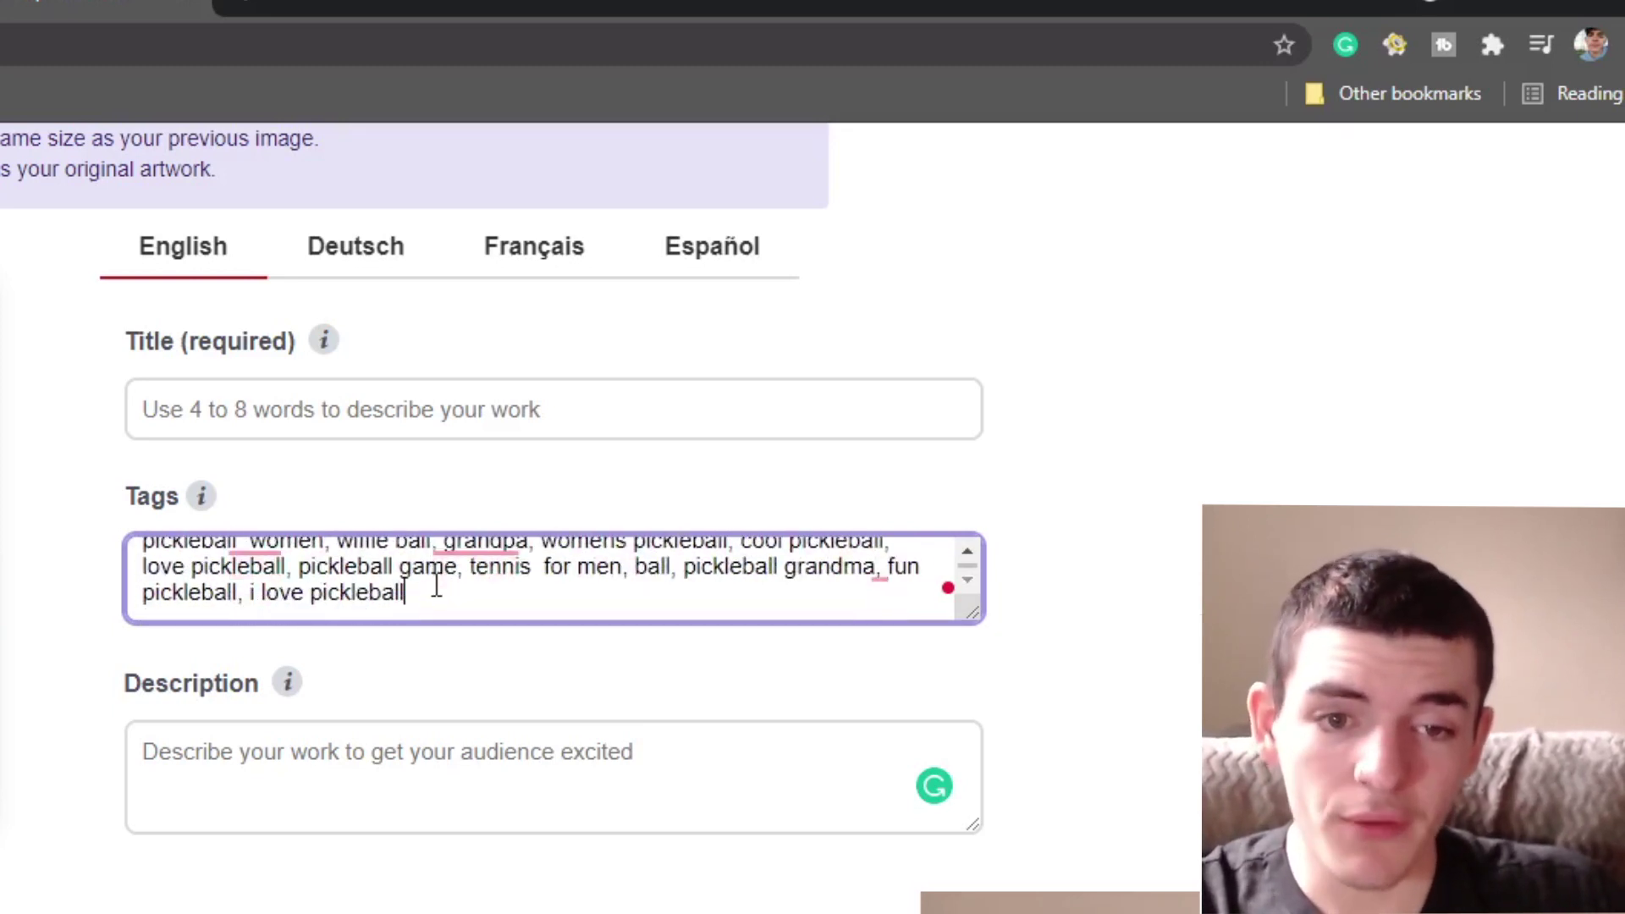
{"action": "scroll", "coordinate": [511, 606], "scroll_direction": "up", "scroll_amount": 5}
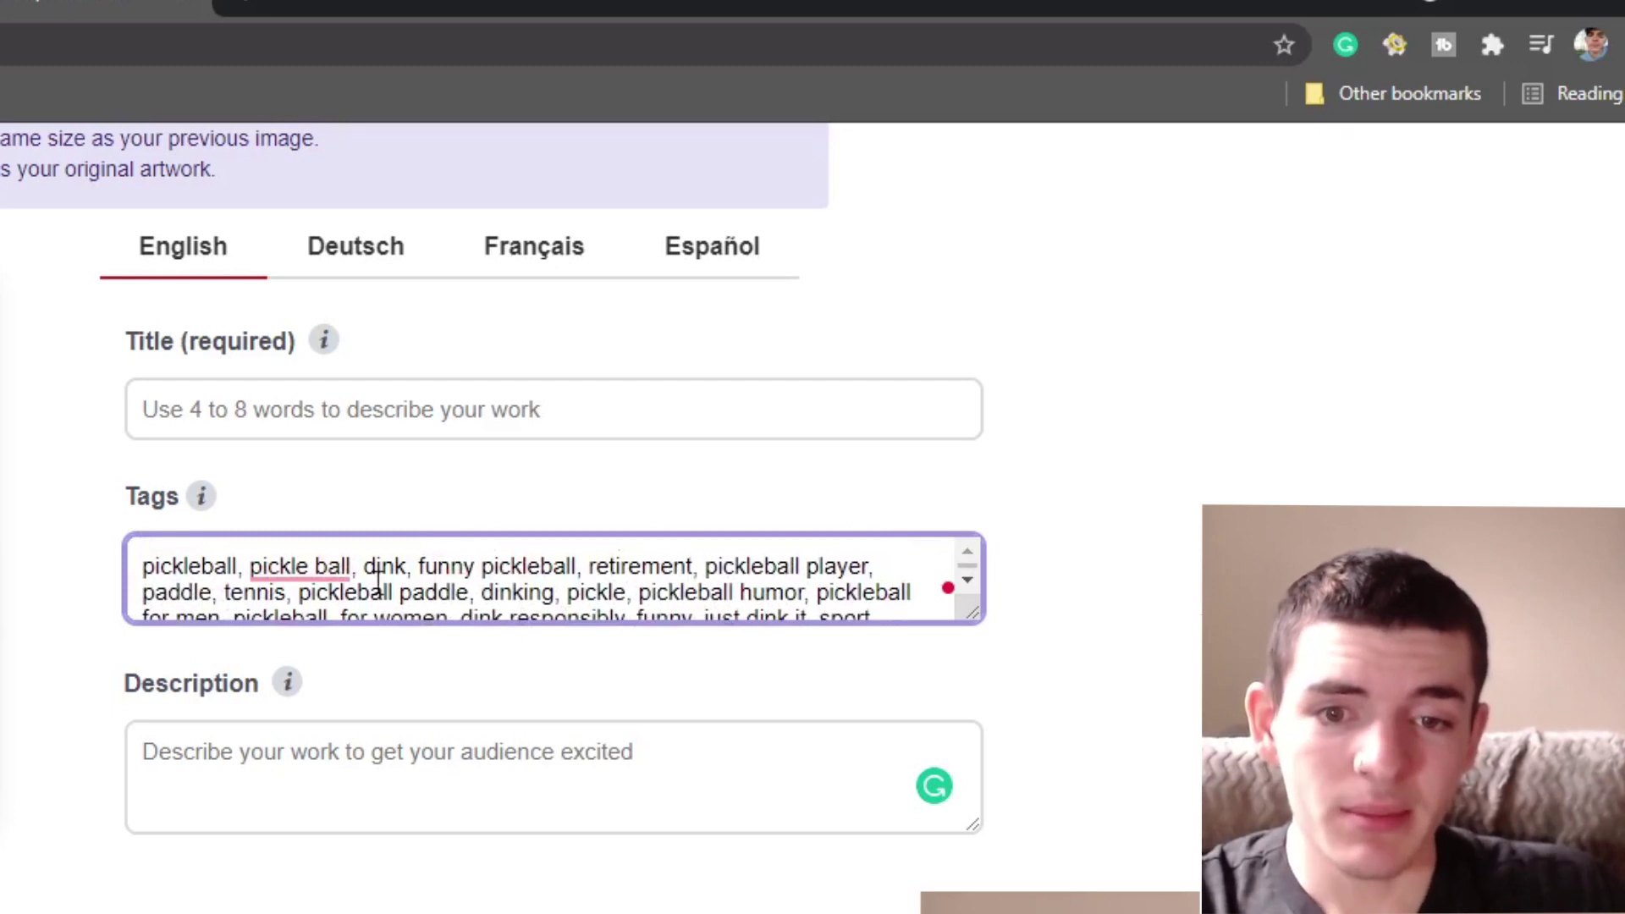
{"action": "scroll", "coordinate": [379, 582], "scroll_direction": "down", "scroll_amount": 5}
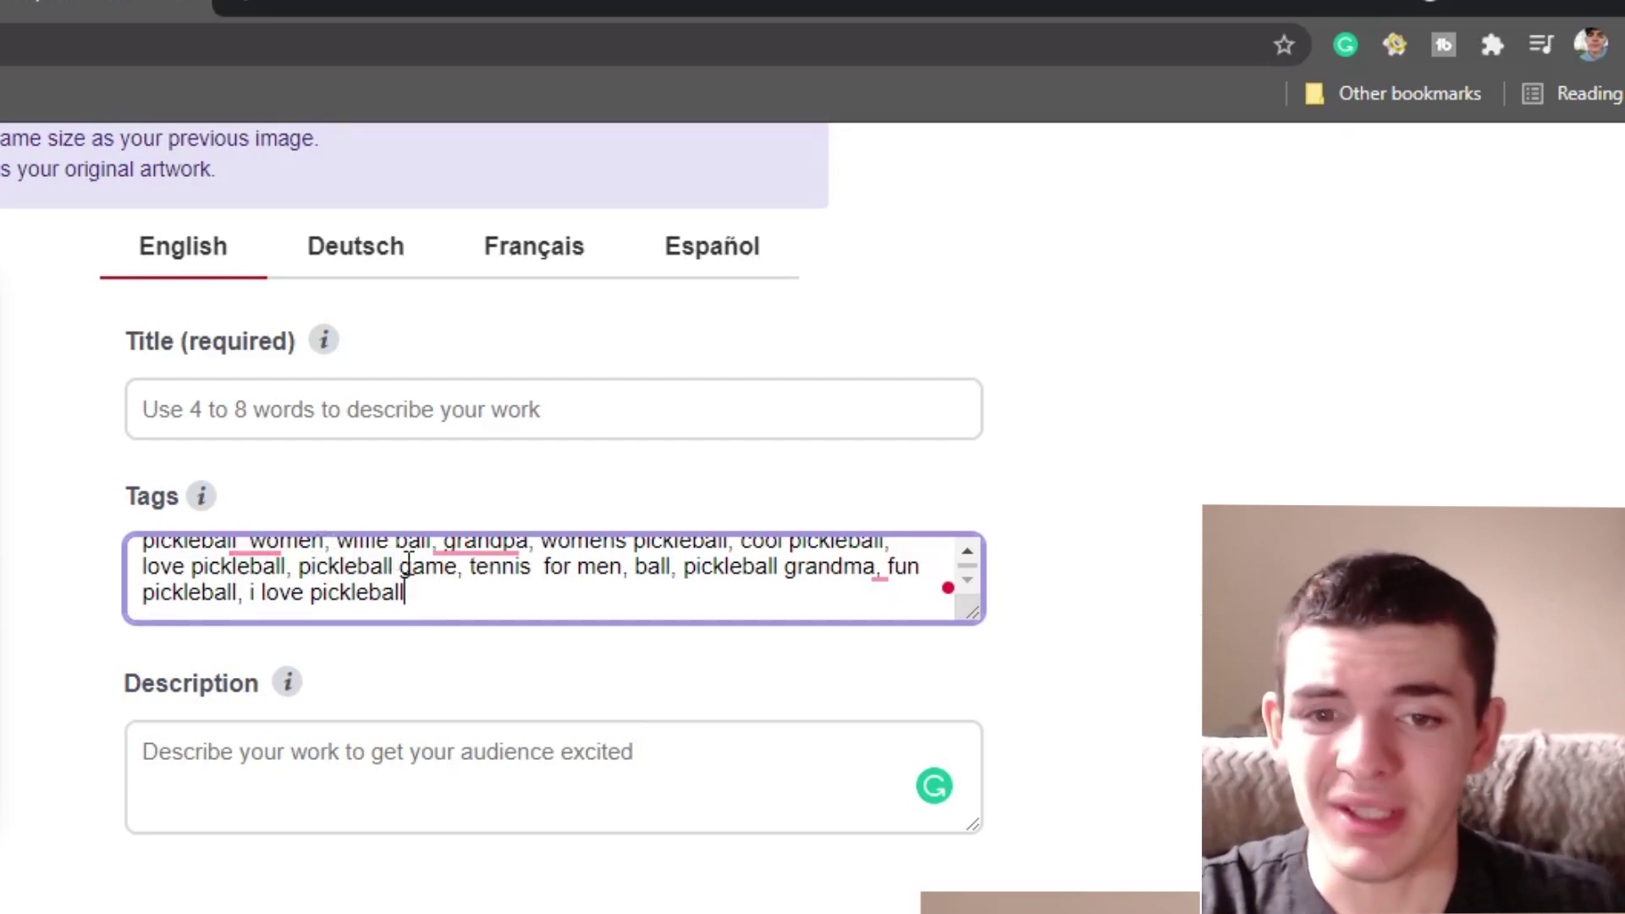
{"action": "left_click", "coordinate": [295, 565]}
{"action": "type", "text": "sticker s"}
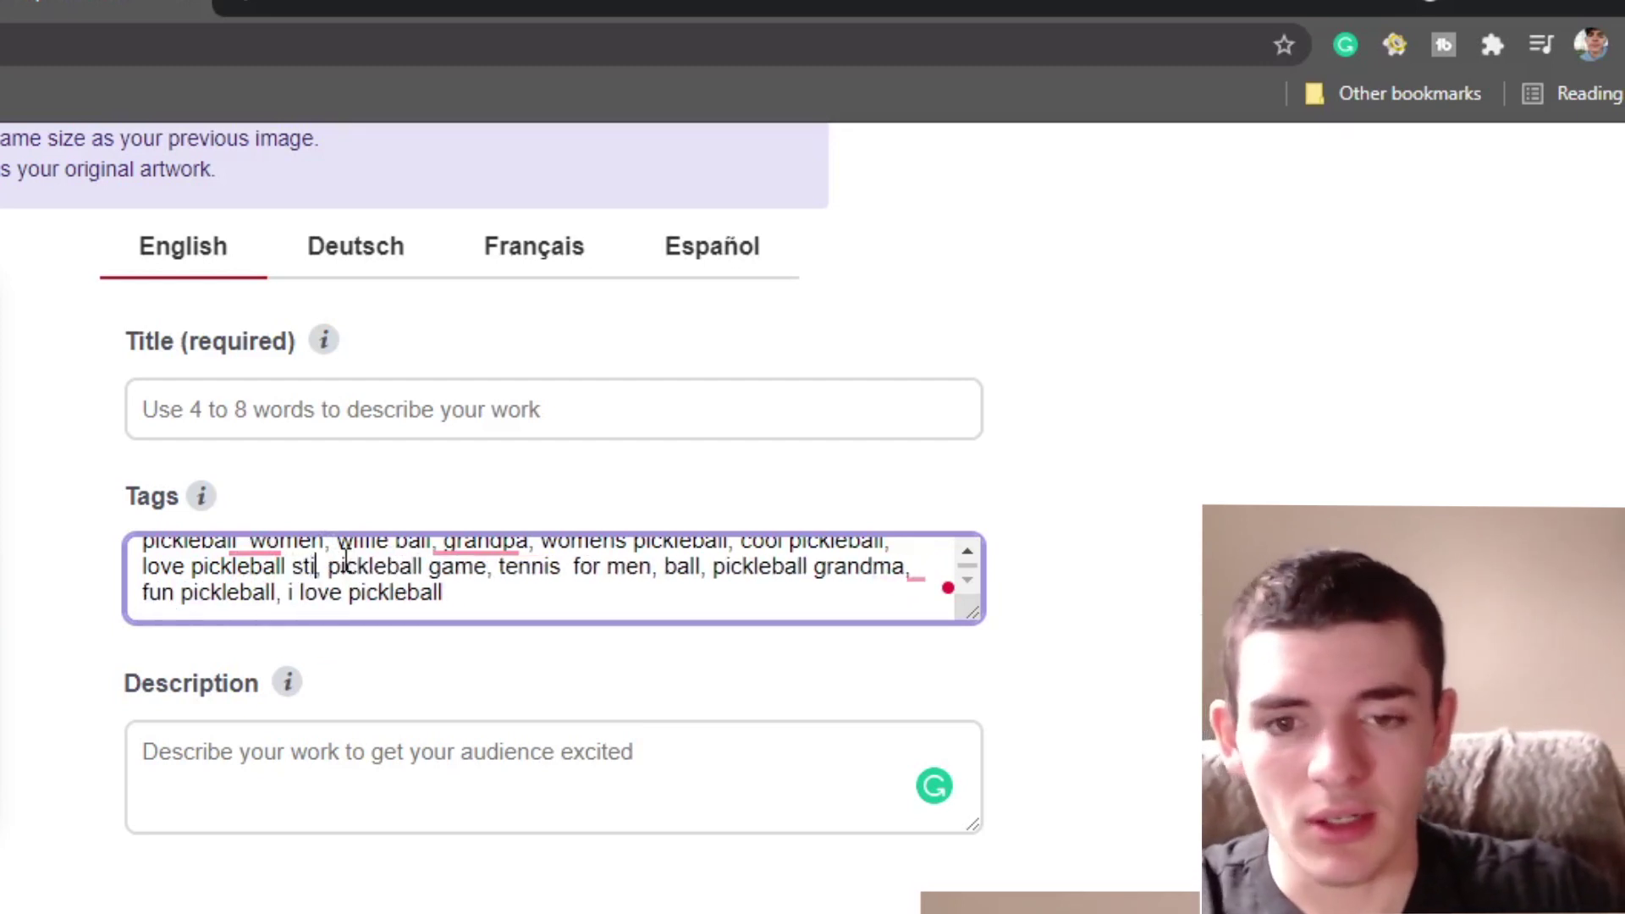
{"action": "key", "text": "BackSpace"}
{"action": "type", "text": "tshirt"}
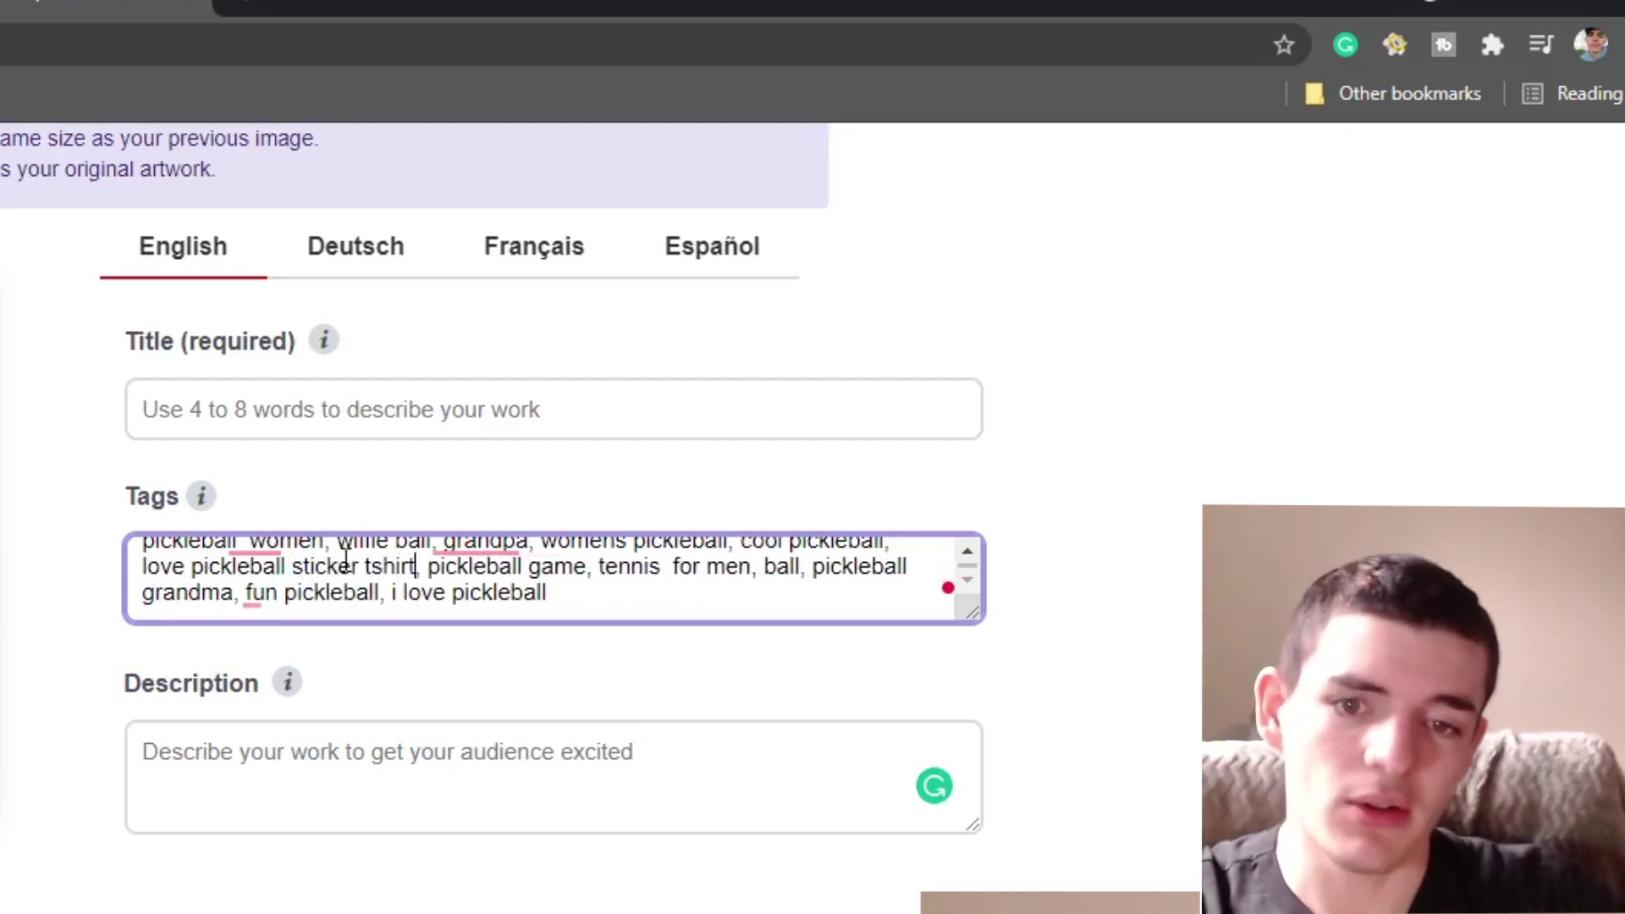
{"action": "key", "text": "BackSpace"}
{"action": "key", "text": "BackSpace"}
{"action": "key", "text": "BackSpace"}
{"action": "key", "text": "BackSpace"}
{"action": "key", "text": "BackSpace"}
{"action": "key", "text": "BackSpace"}
{"action": "key", "text": "BackSpace"}
{"action": "key", "text": "BackSpace"}
{"action": "key", "text": "BackSpace"}
{"action": "key", "text": "BackSpace"}
{"action": "key", "text": "BackSpace"}
{"action": "key", "text": "BackSpace"}
{"action": "key", "text": "BackSpace"}
{"action": "key", "text": "BackSpace"}
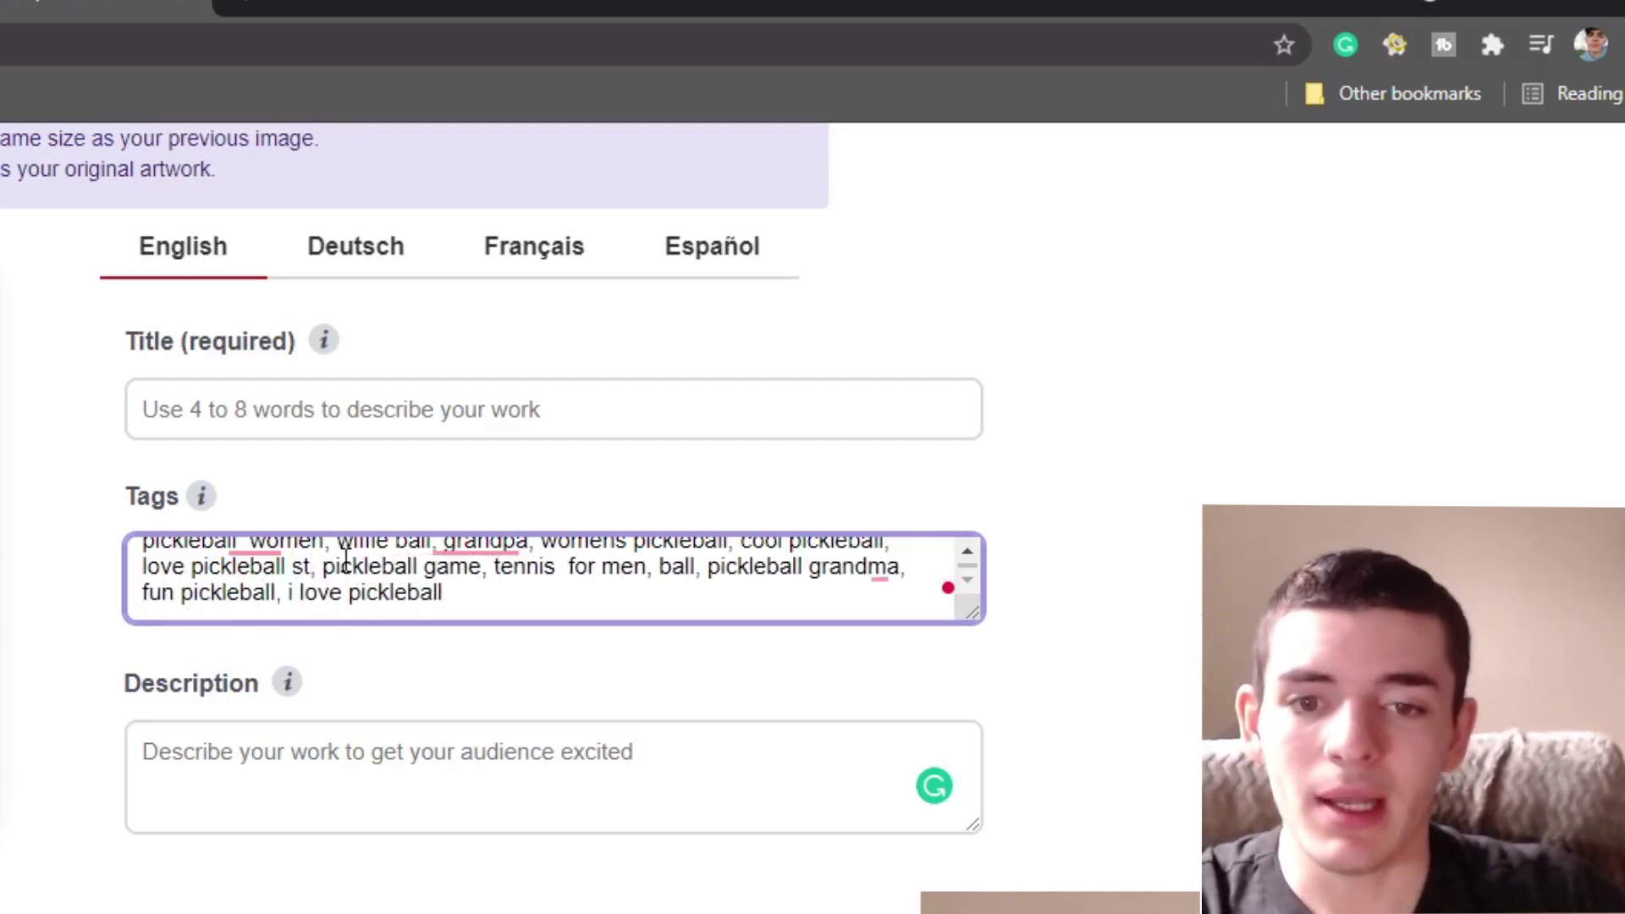
{"action": "key", "text": "BackSpace"}
{"action": "left_click", "coordinate": [459, 586]}
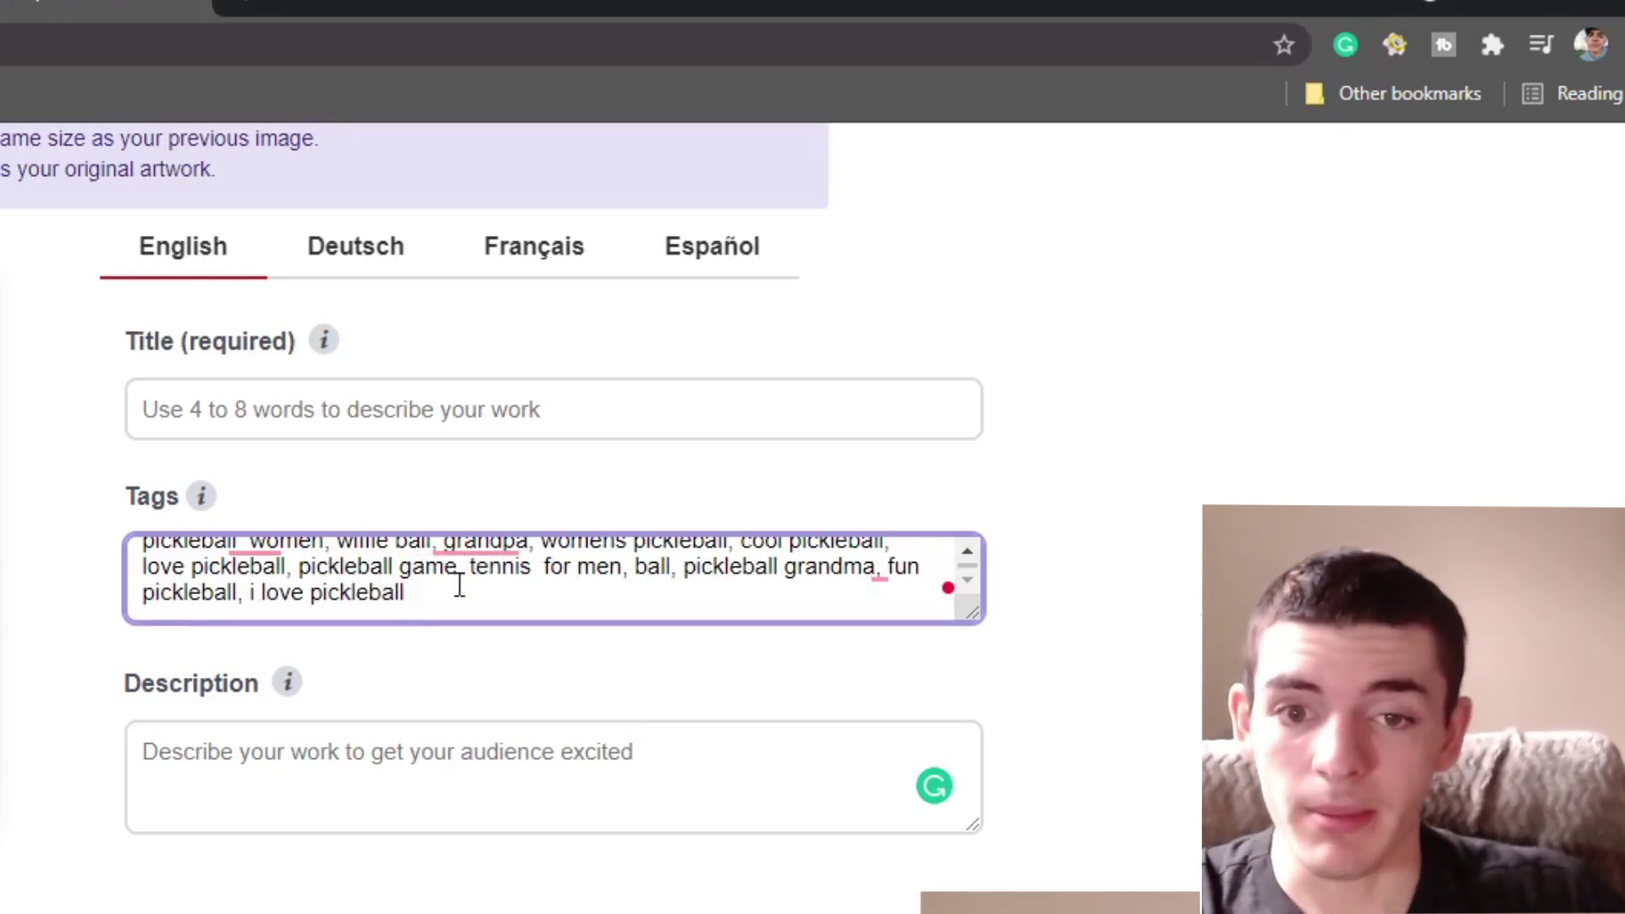
{"action": "scroll", "coordinate": [707, 584], "scroll_direction": "up", "scroll_amount": 3}
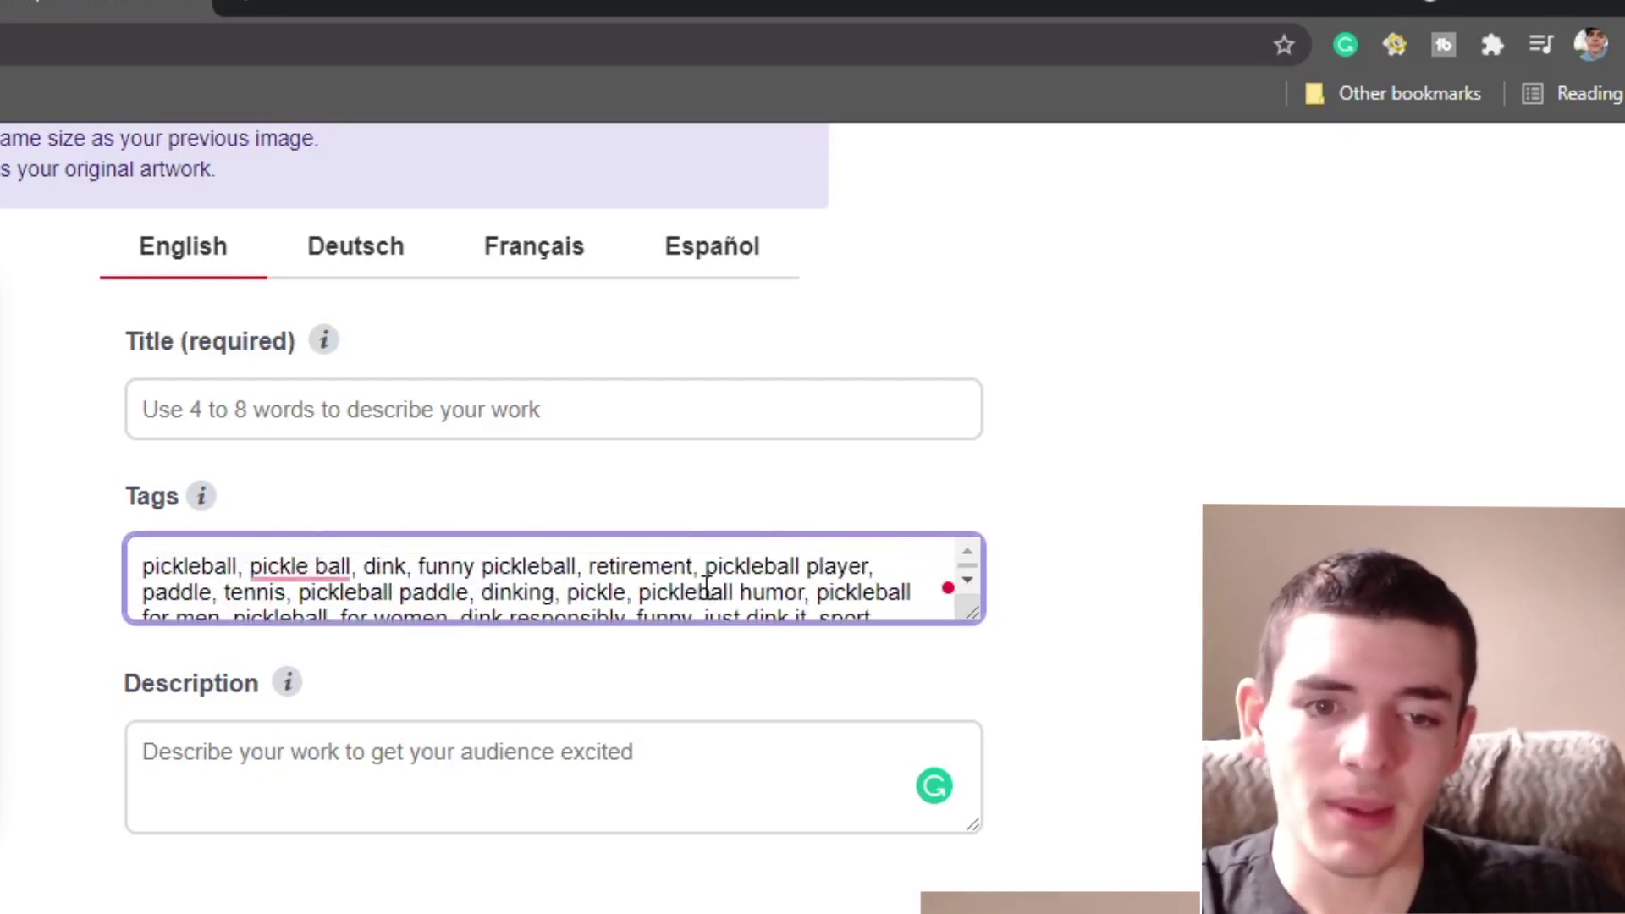
{"action": "key", "text": "ctrl+a"}
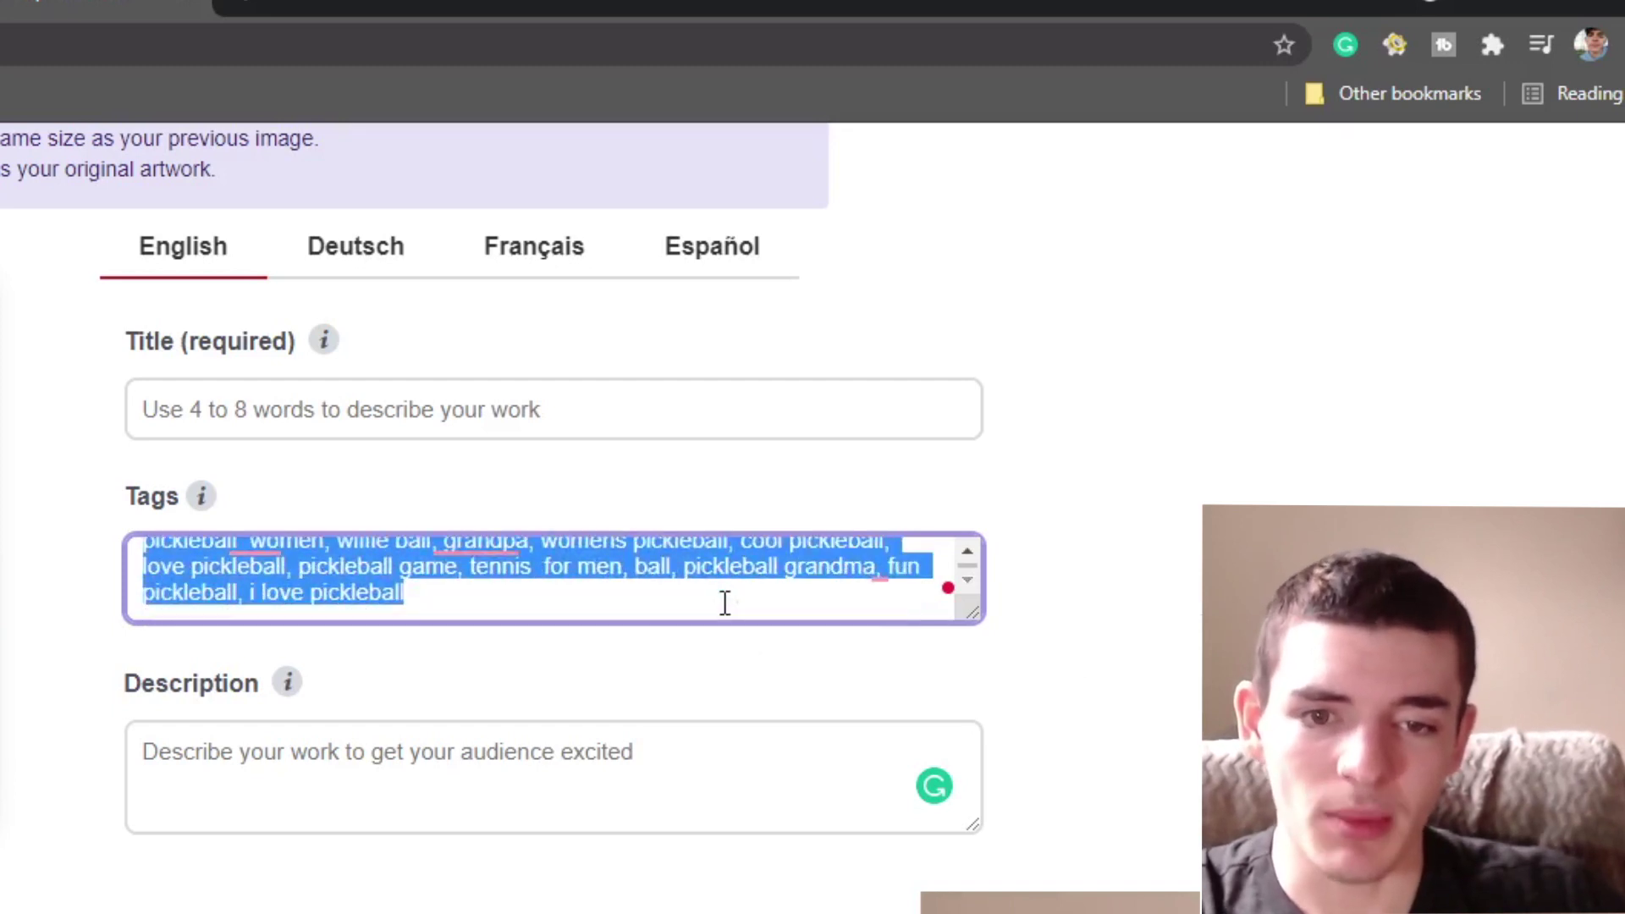
{"action": "left_click", "coordinate": [737, 588]}
{"action": "left_click", "coordinate": [1193, 607]}
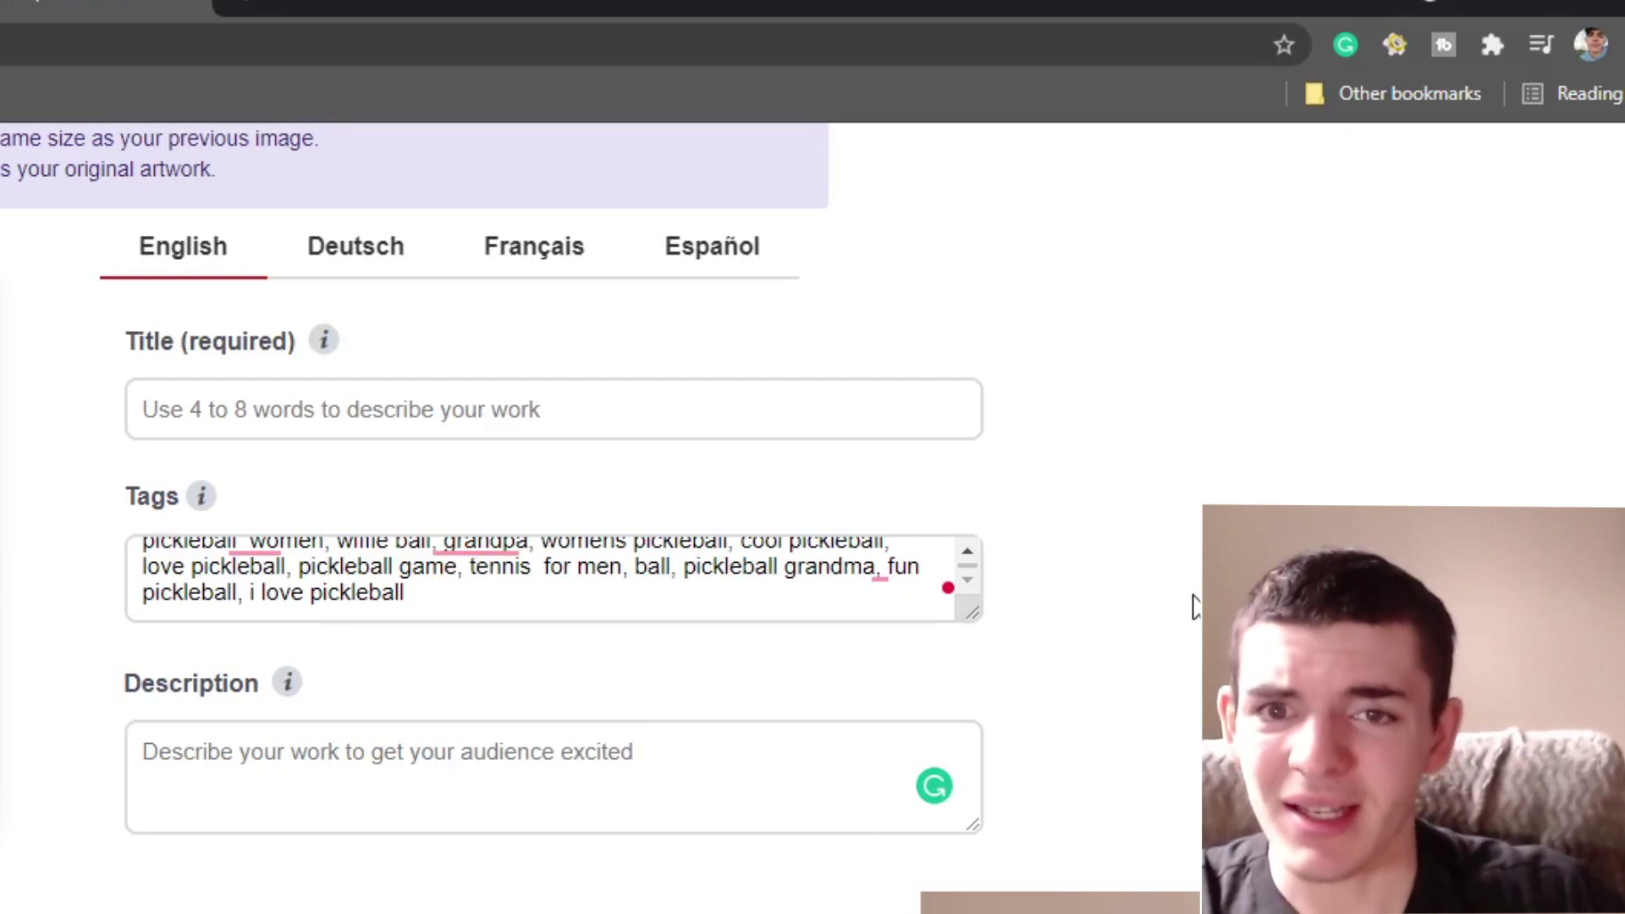
Return to the top of the filled pickleball Tags field and show the browser full screen
{"action": "scroll", "coordinate": [609, 642], "scroll_direction": "up", "scroll_amount": 2}
{"action": "scroll", "coordinate": [373, 741], "scroll_direction": "up", "scroll_amount": 1}
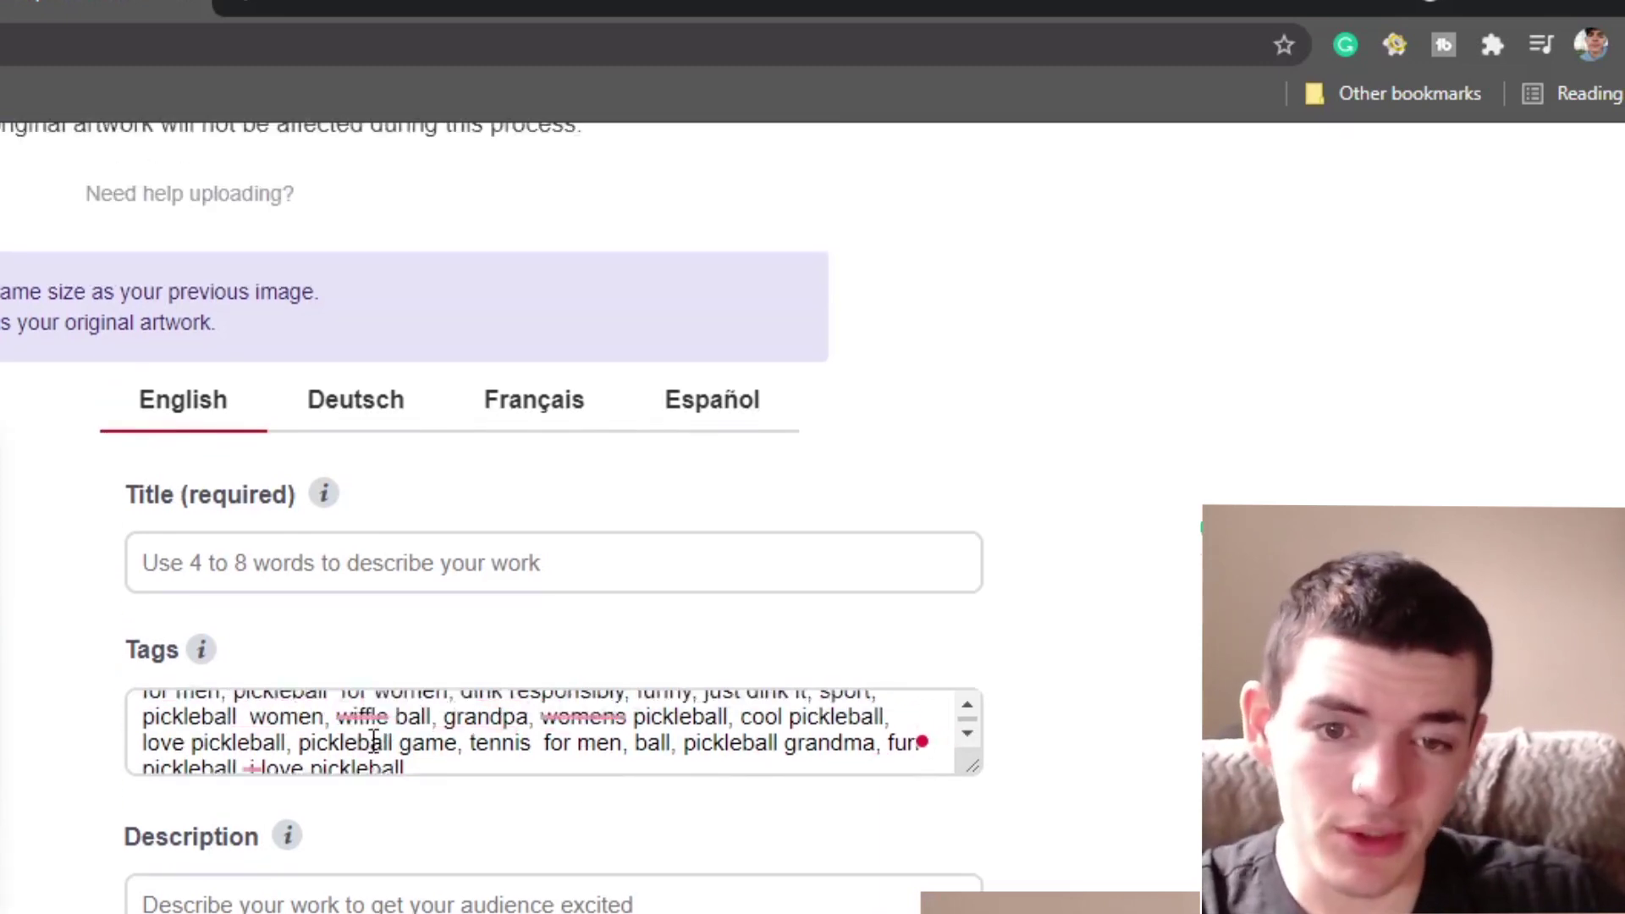
{"action": "scroll", "coordinate": [373, 741], "scroll_direction": "up", "scroll_amount": 2}
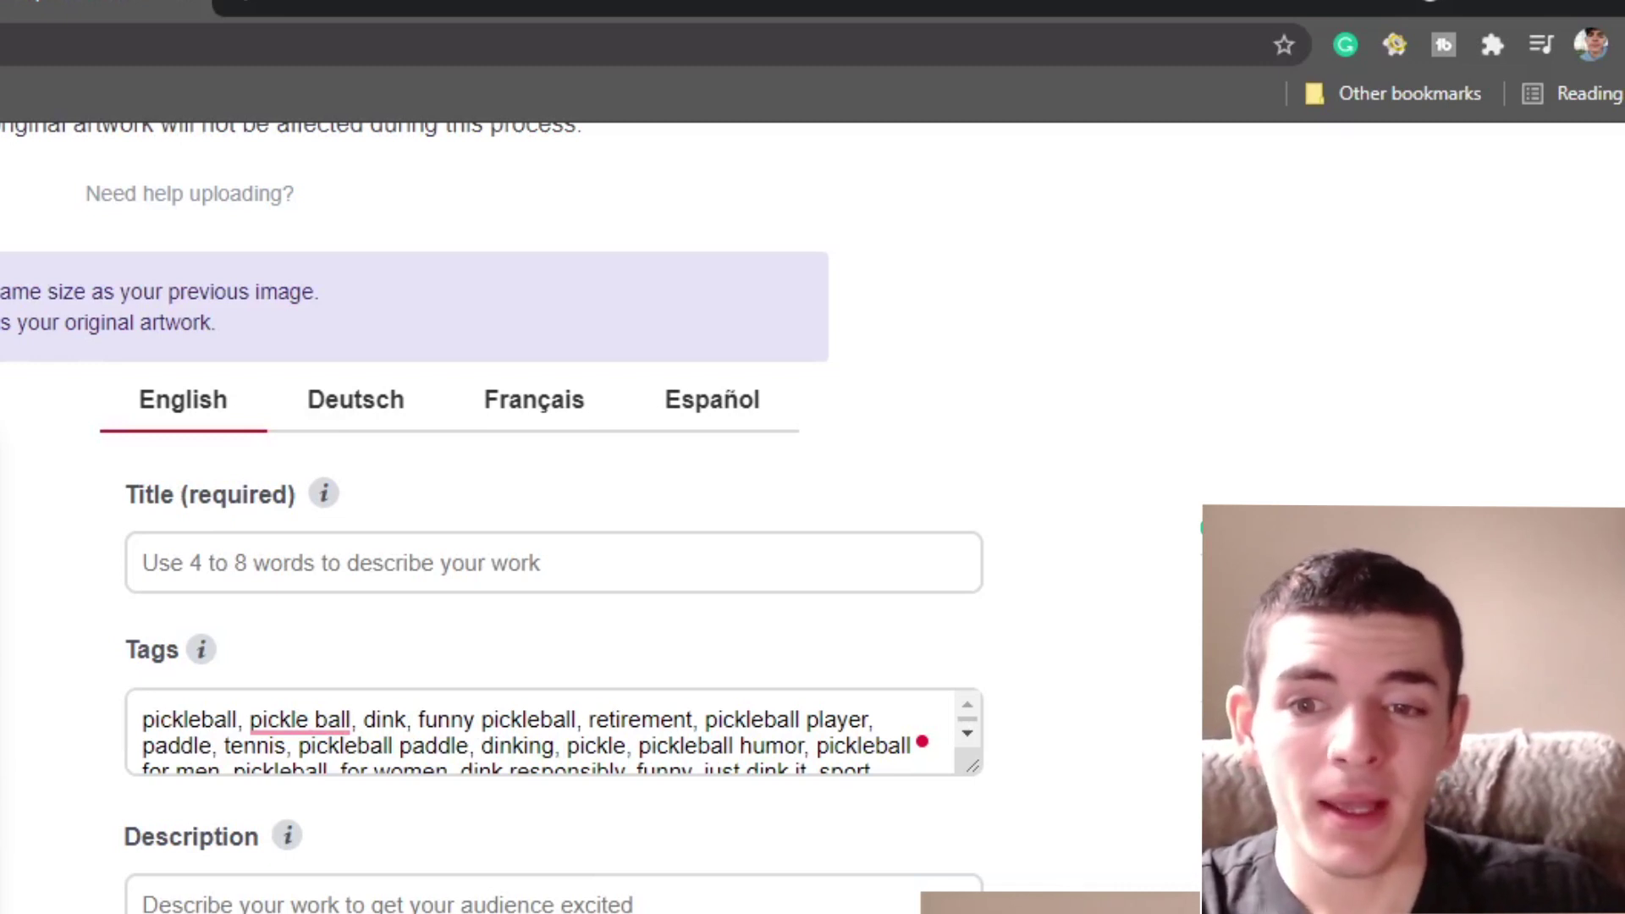
{"action": "key", "text": "F11"}
{"action": "scroll", "coordinate": [1135, 562], "scroll_direction": "up", "scroll_amount": 2}
{"action": "scroll", "coordinate": [1132, 566], "scroll_direction": "down", "scroll_amount": 2}
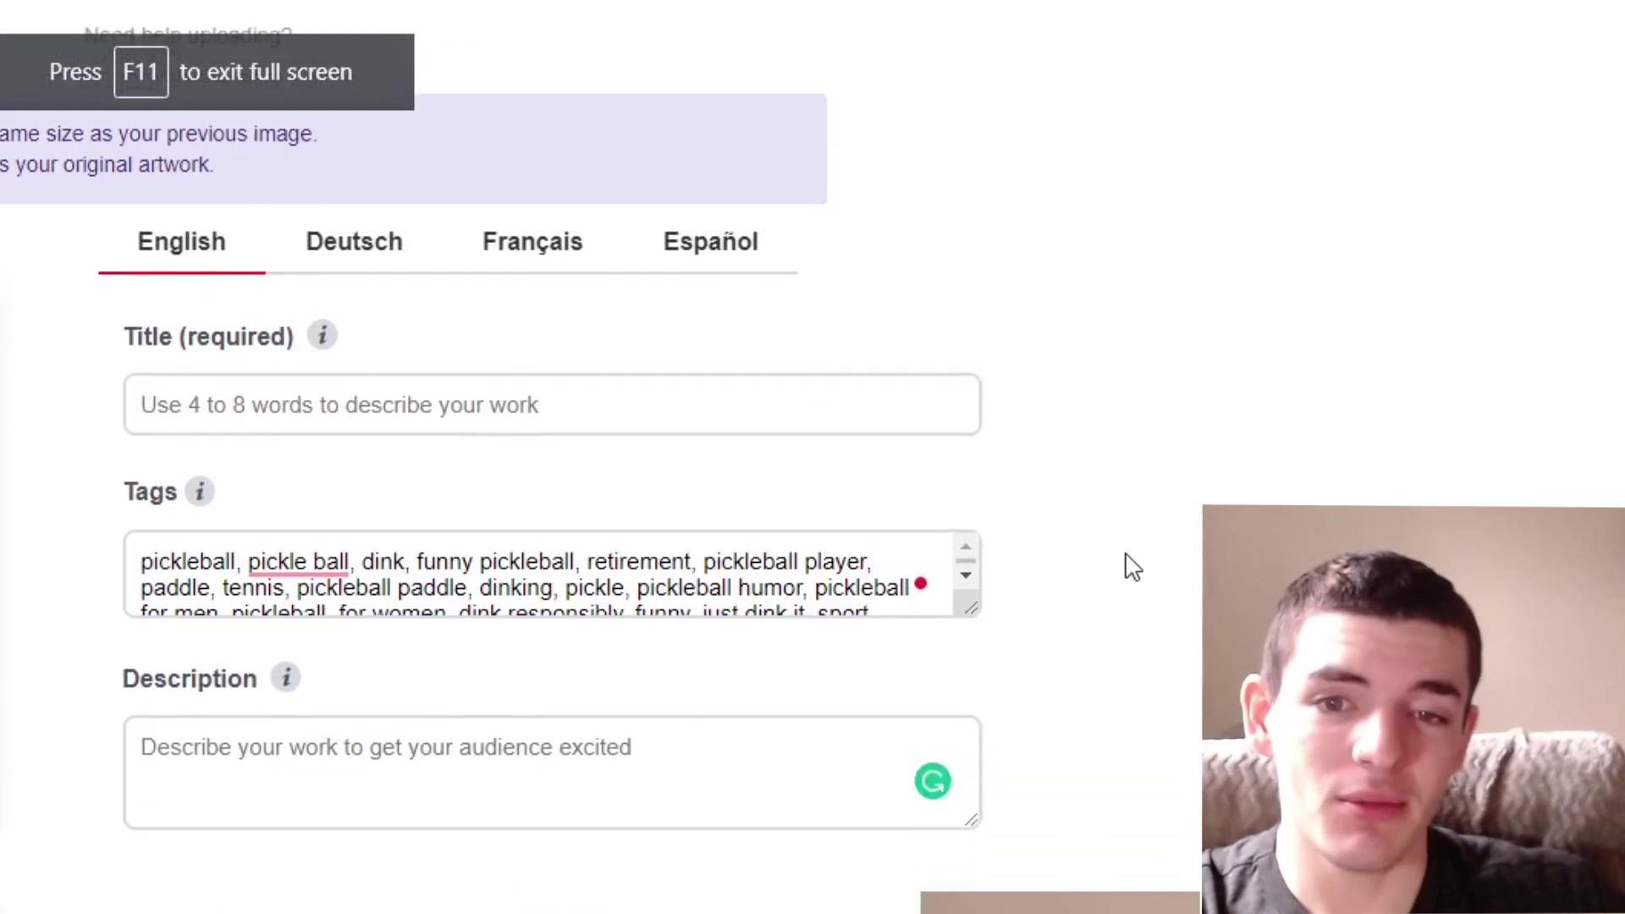